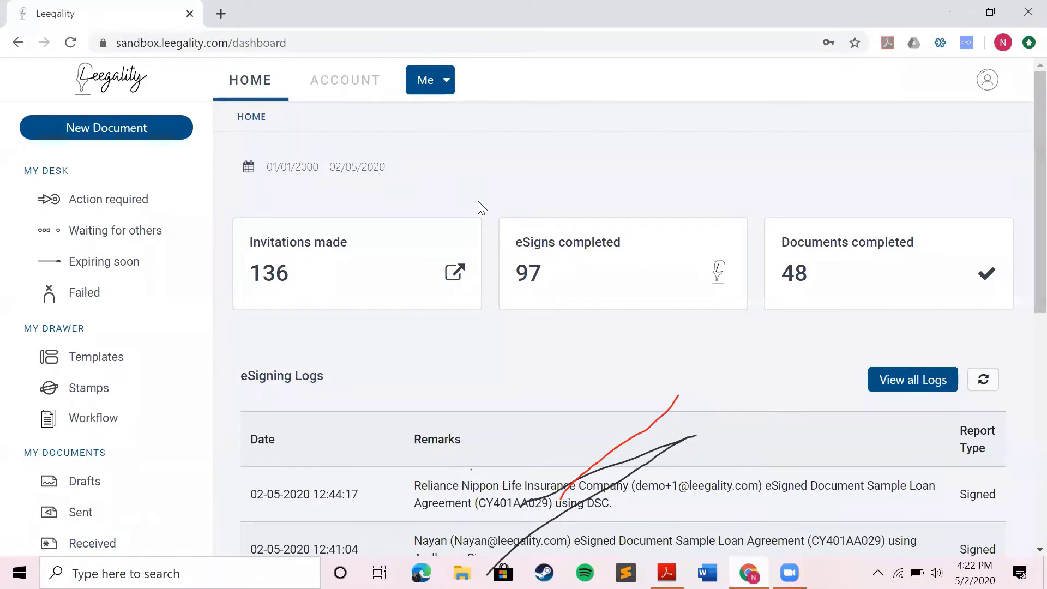
Start a new document from the Sample Loan Agreement template
left_click(141, 128)
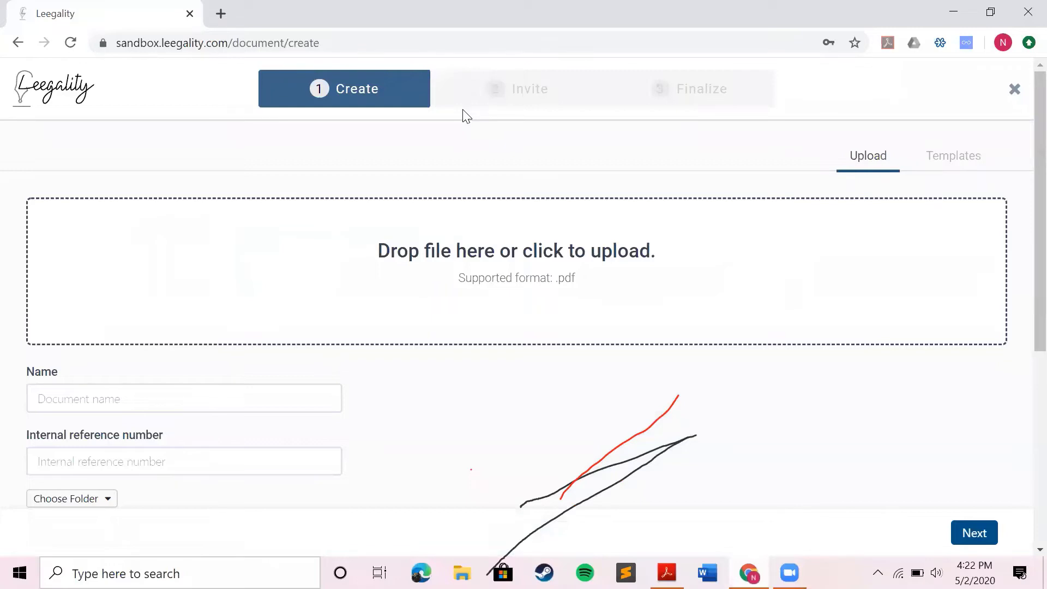
left_click(966, 158)
scroll(593, 211, "down", 2)
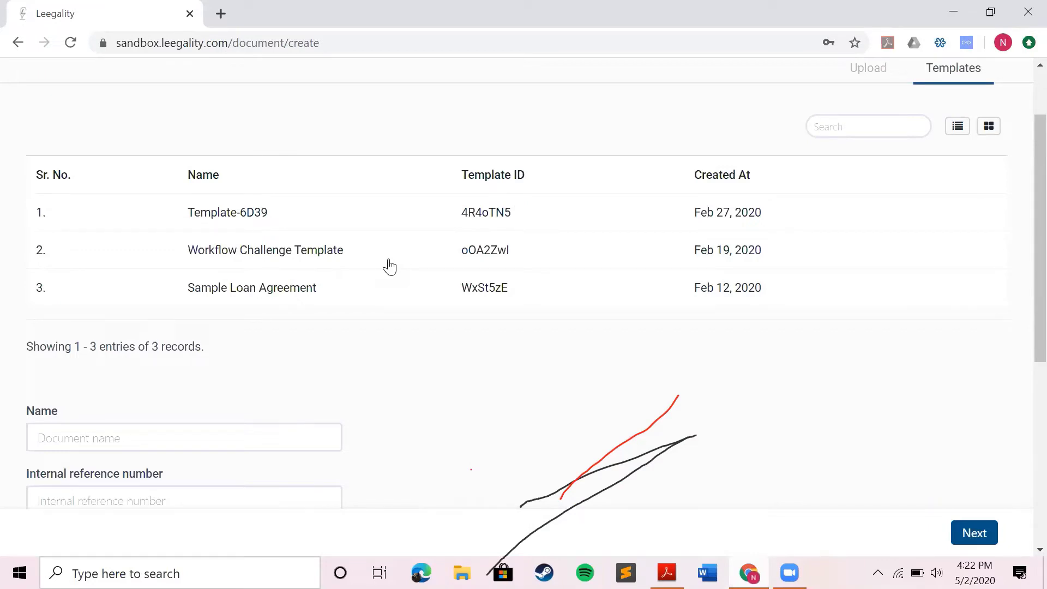
left_click(389, 267)
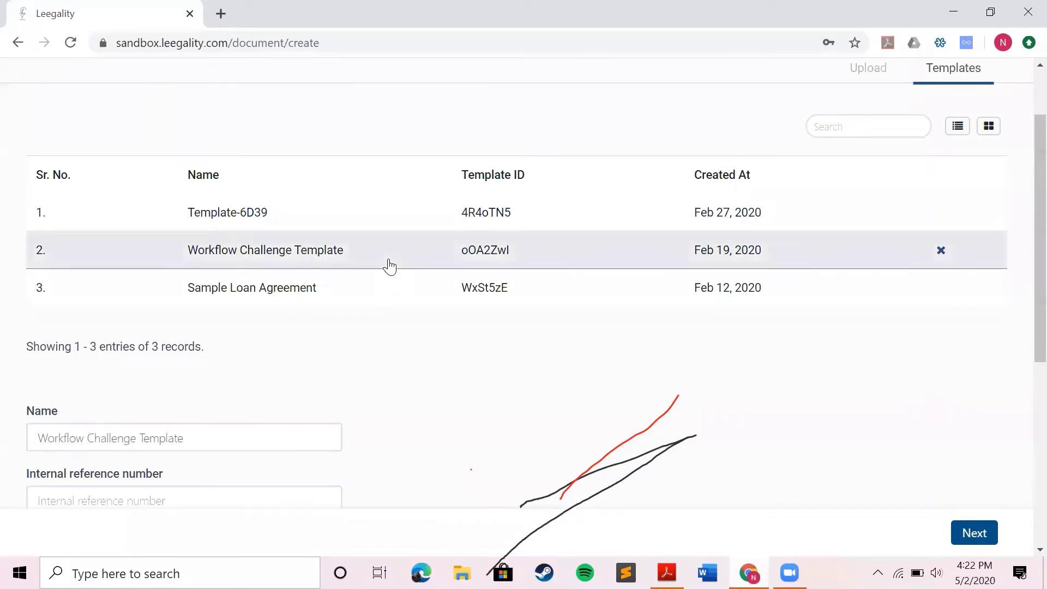
left_click(317, 294)
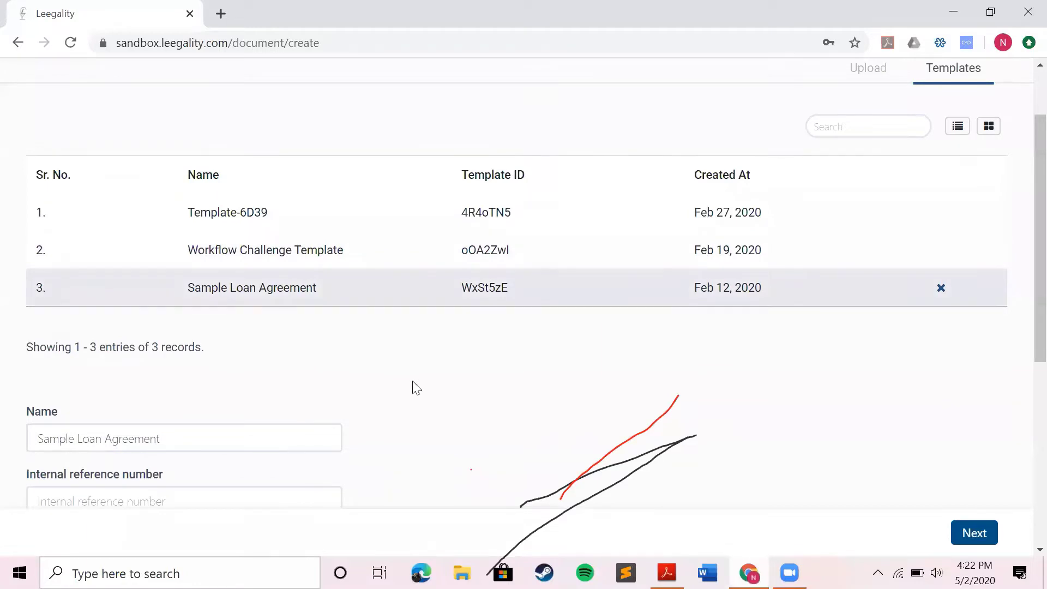
scroll(414, 385, "down", 3)
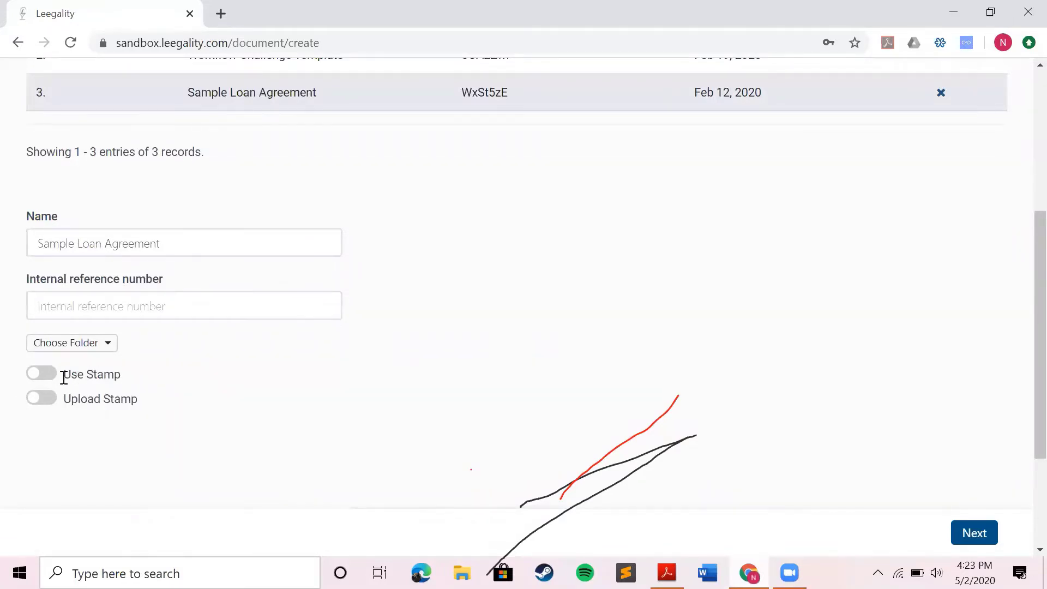
Turn on stamp paper and choose the 02: 100 INR Stamp of Maharashtra series
left_click(45, 376)
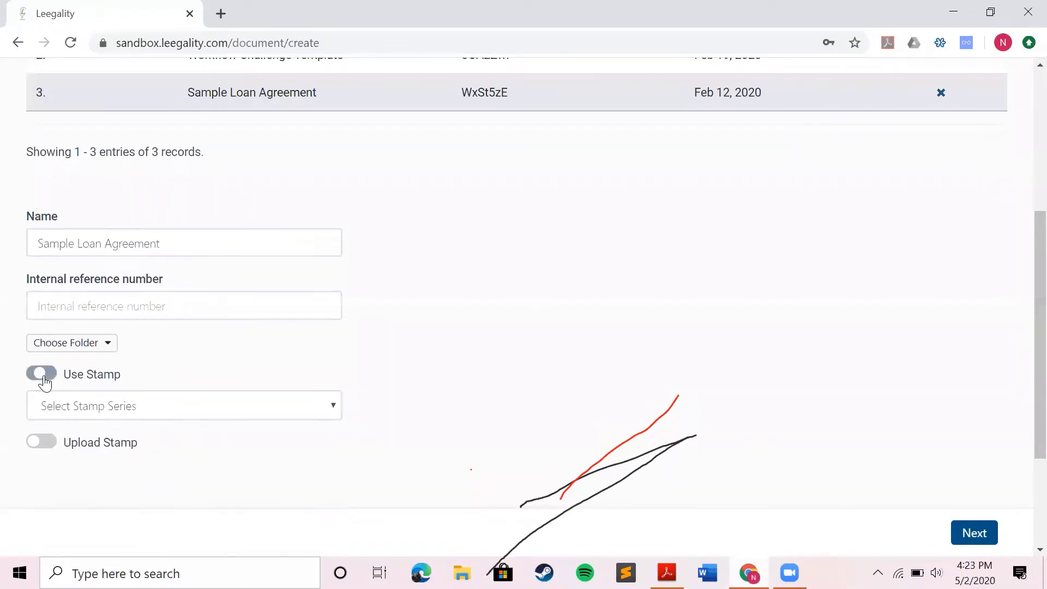
left_click(145, 416)
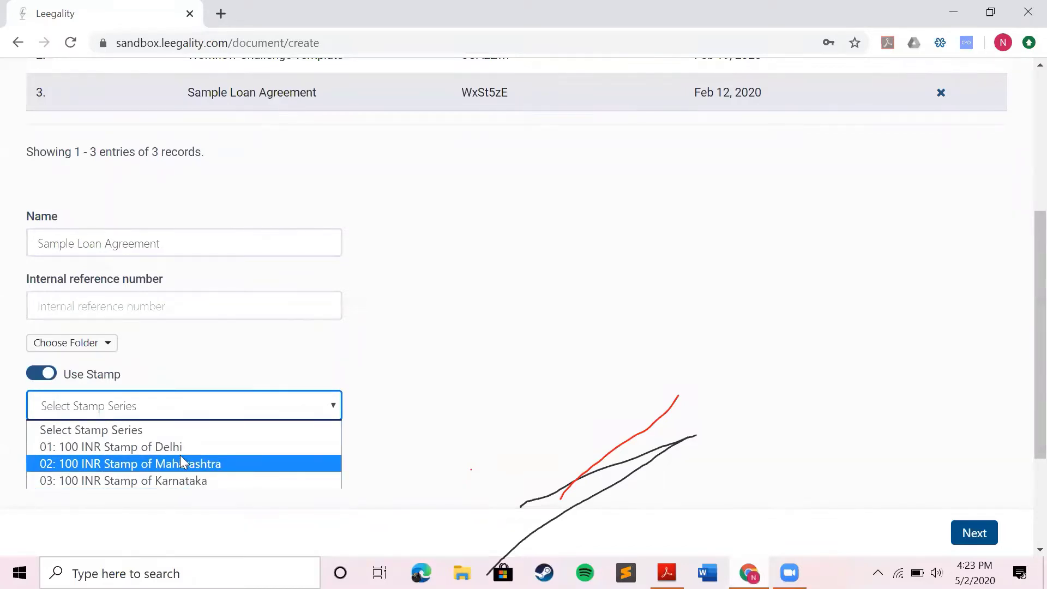
left_click(123, 464)
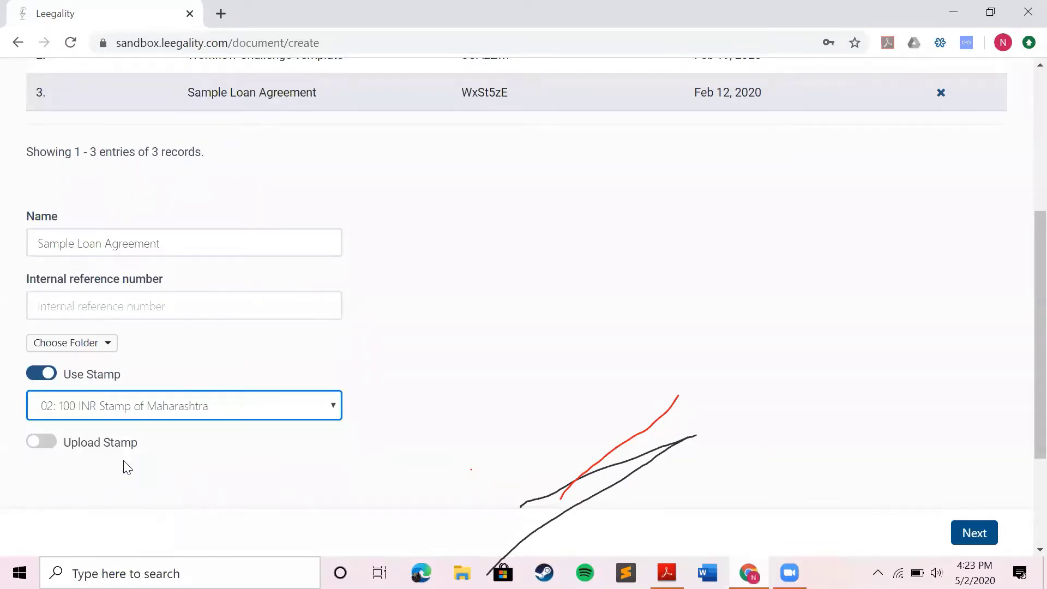
scroll(922, 265, "up", 1)
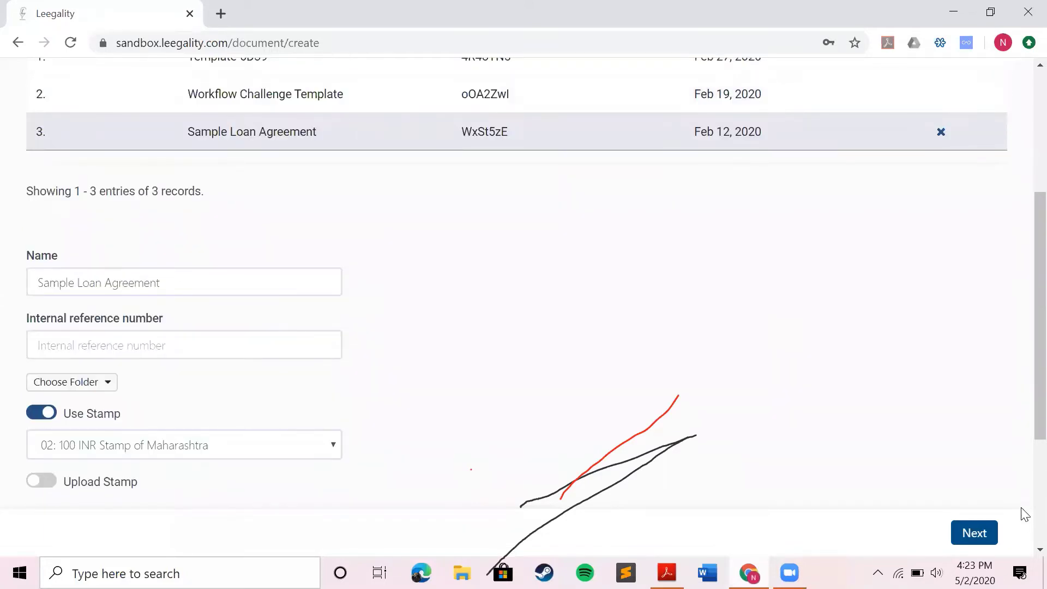
Fill the loan agreement fields with test values 11 and 111, then create the document
left_click(976, 534)
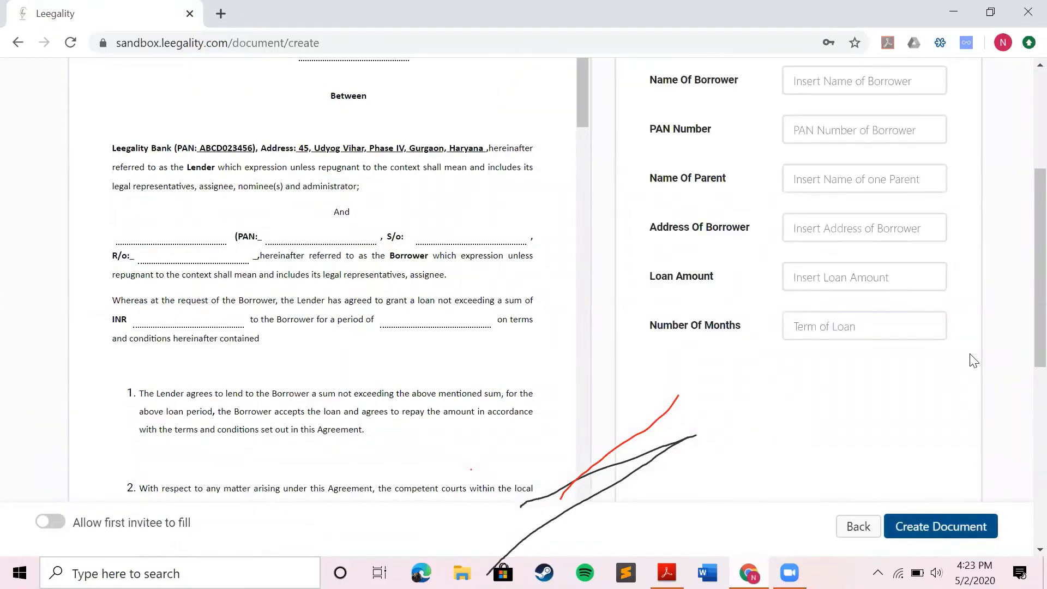
scroll(888, 199, "up", 3)
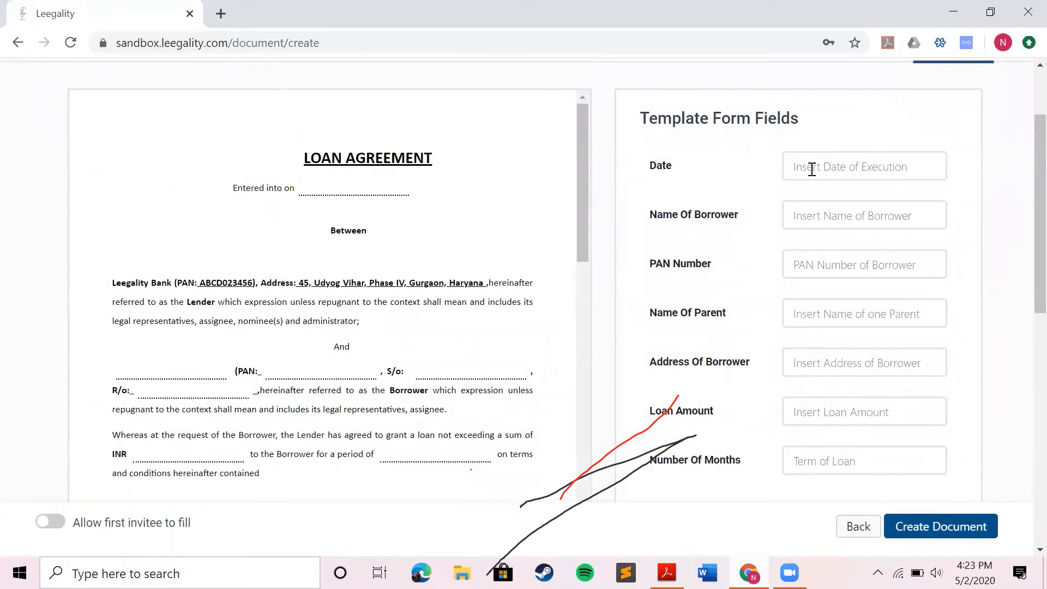
left_click(811, 170)
type("11")
key("Tab")
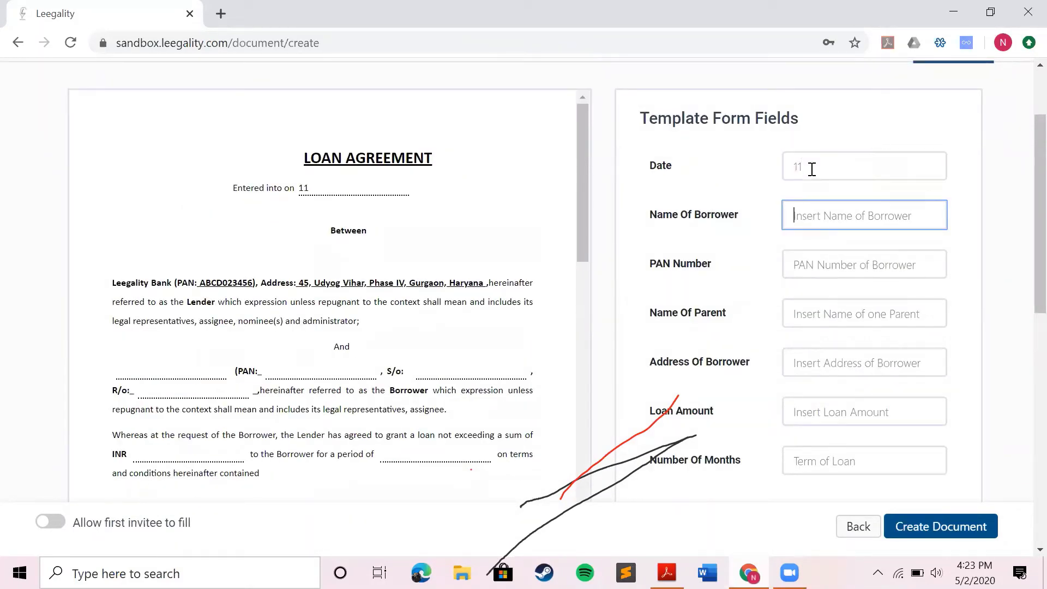
type("111")
key("Tab")
type("111")
key("Tab")
type("111")
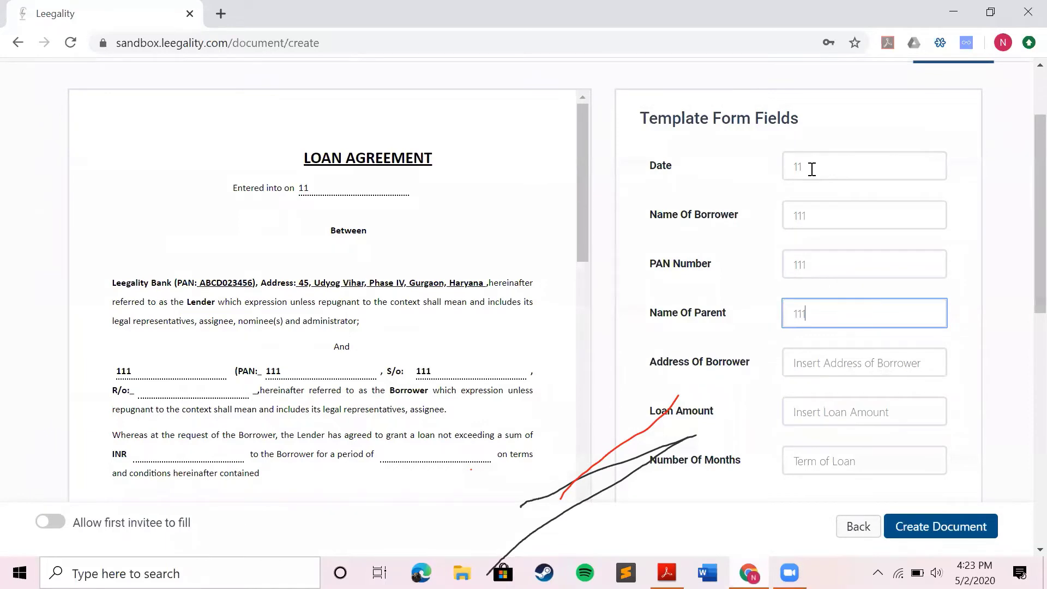
key("Tab")
type("11")
key("Tab")
type("111")
key("Tab")
type("111")
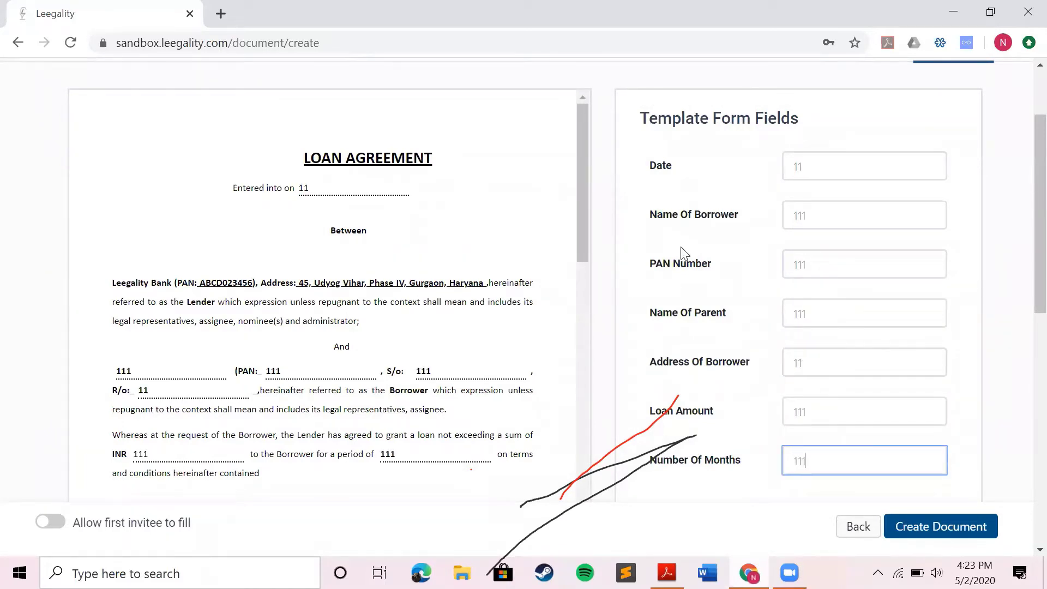
scroll(683, 253, "down", 1)
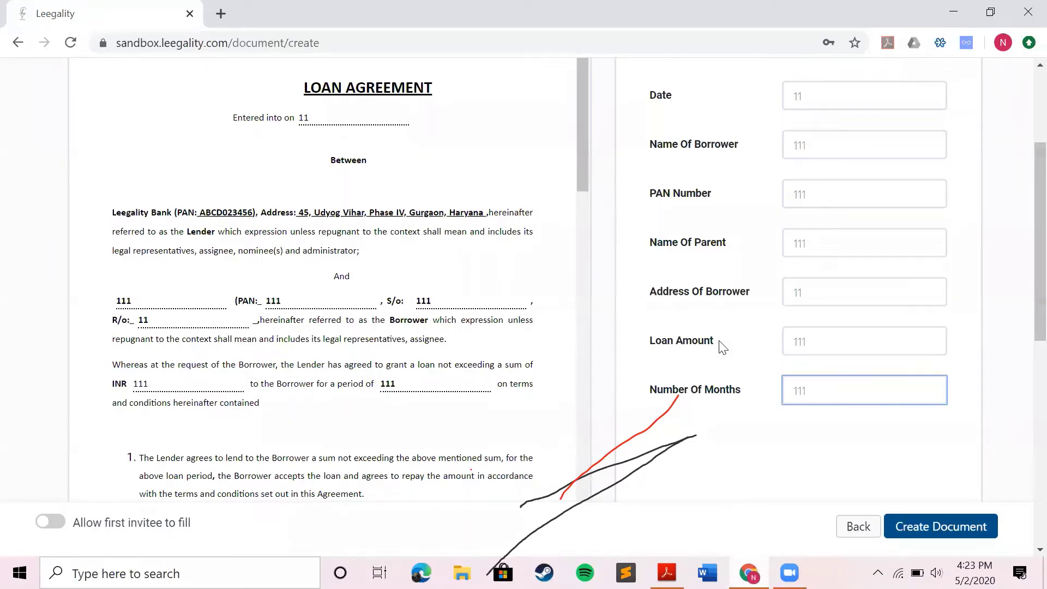
left_click(933, 529)
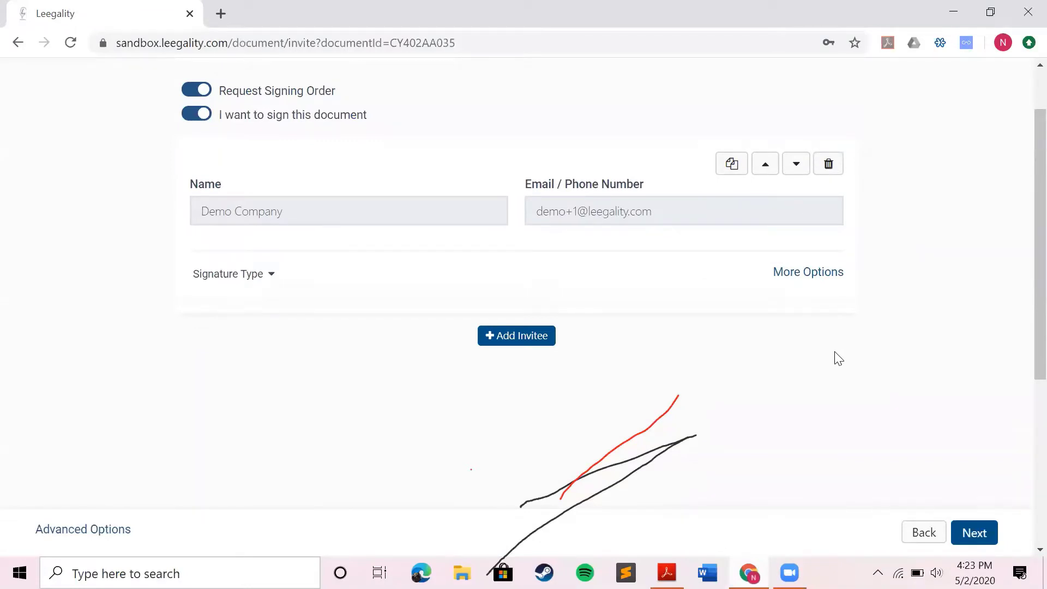
Add a new invitee ahead of Demo Company and enter their full name and e-mail
scroll(554, 379, "up", 1)
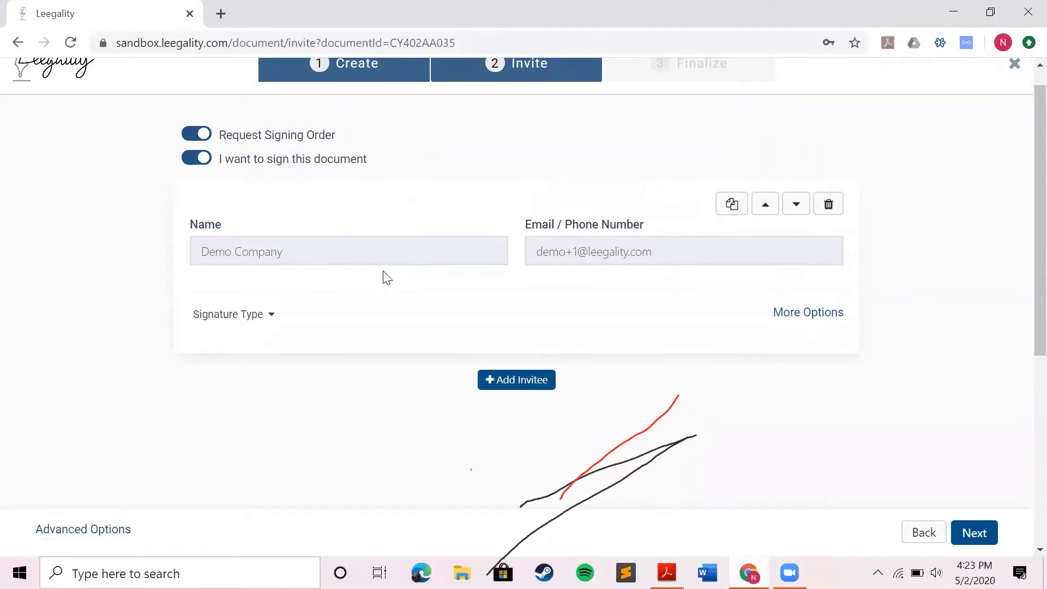
left_click(526, 380)
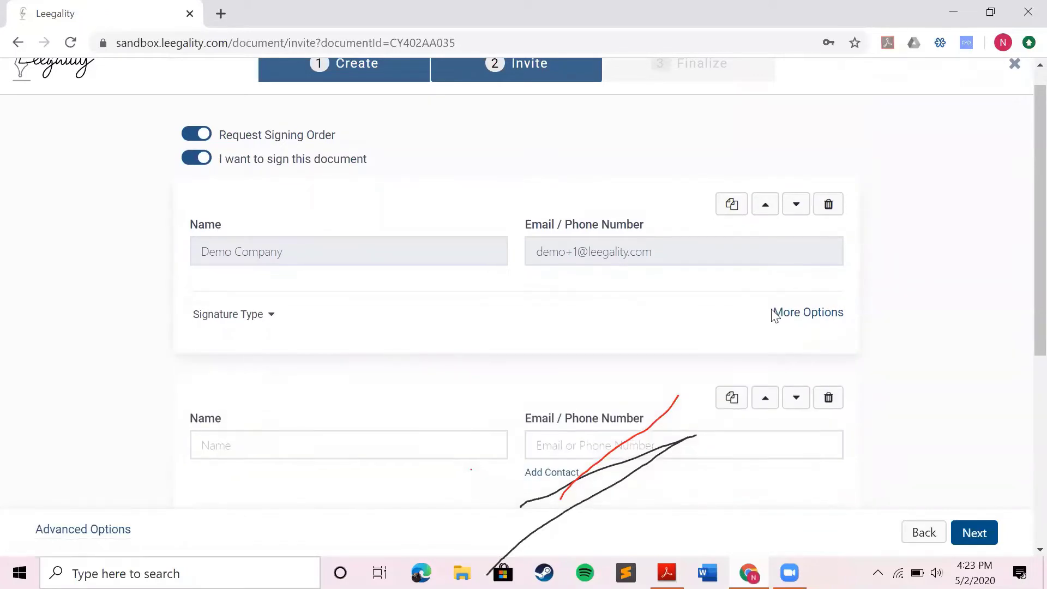
scroll(760, 294, "down", 3)
scroll(732, 292, "up", 2)
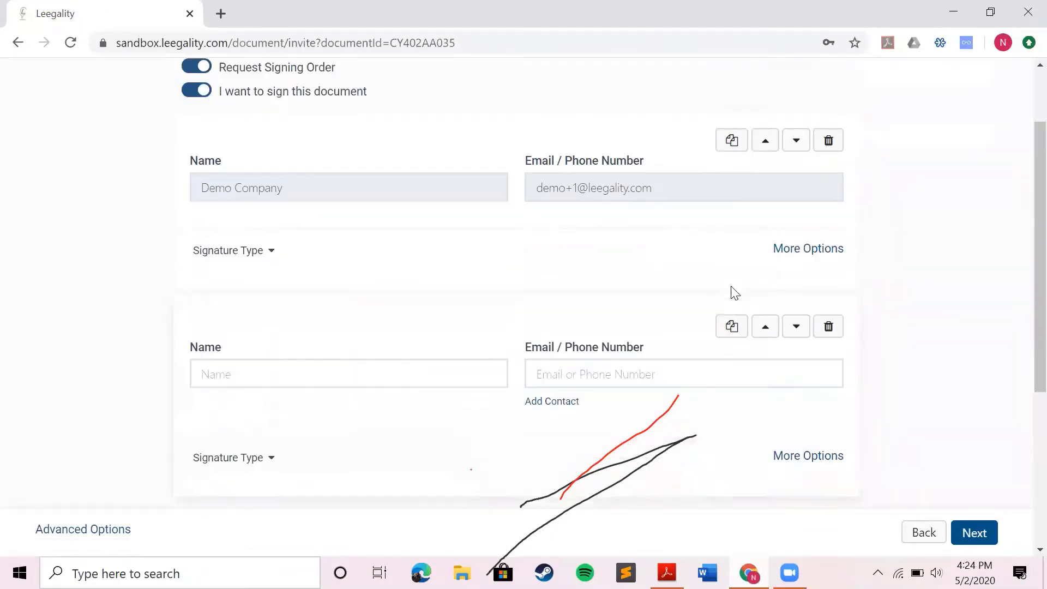
left_click(773, 346)
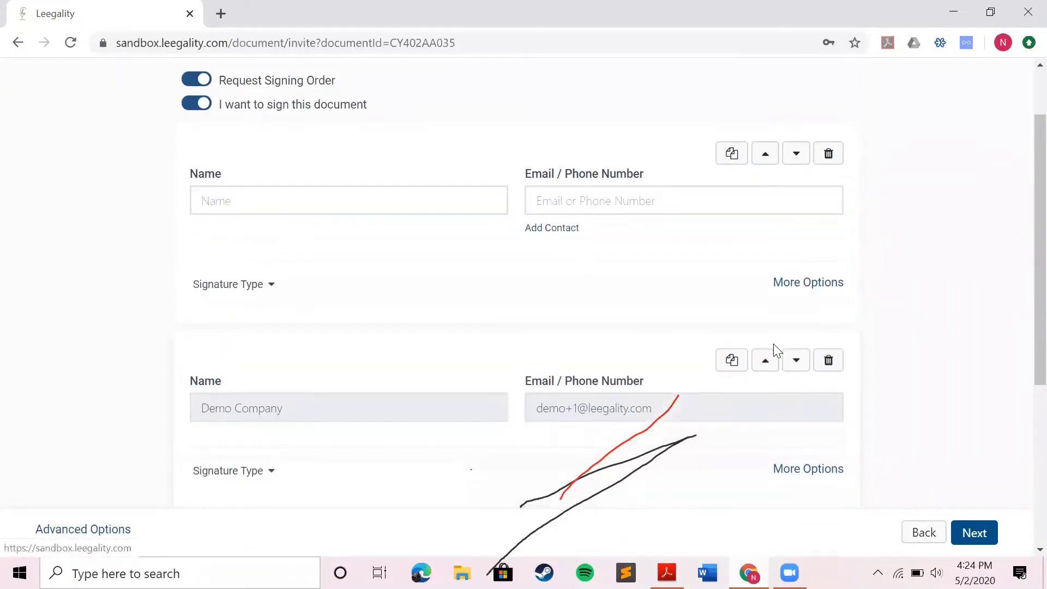
left_click(265, 192)
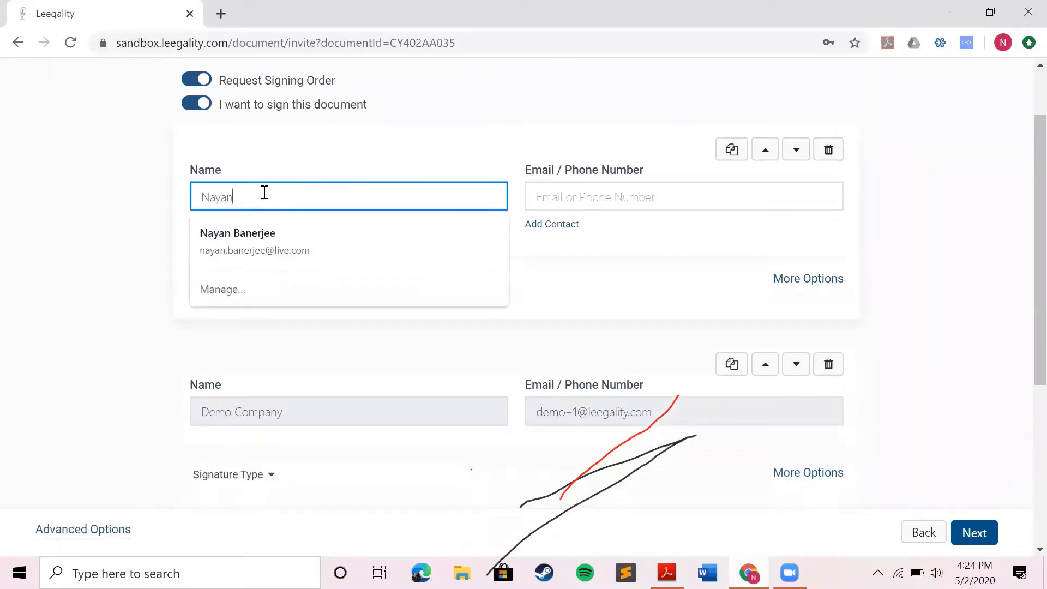
left_click(564, 206)
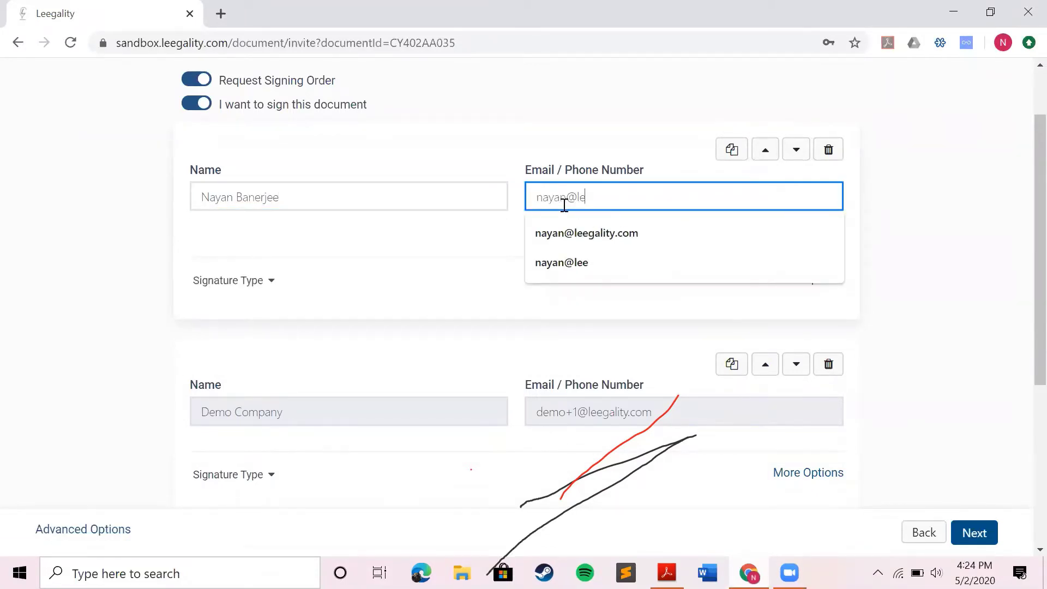
left_click(396, 233)
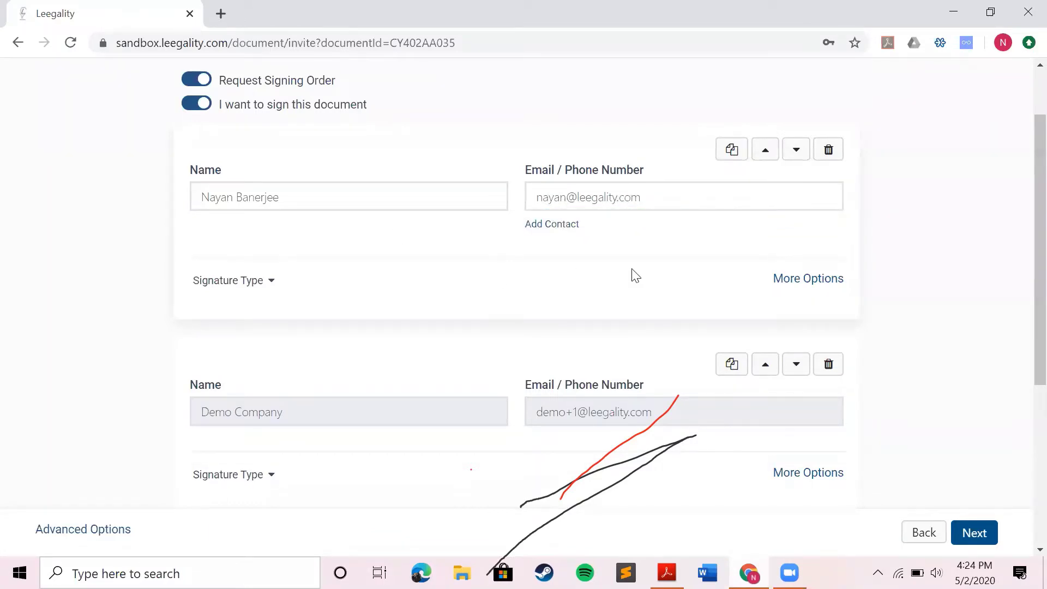
Switch the first invitee from Virtual Sign to Aadhaar OTP only, with BIO and IRIS off
scroll(240, 248, "down", 1)
left_click(240, 252)
left_click(240, 256)
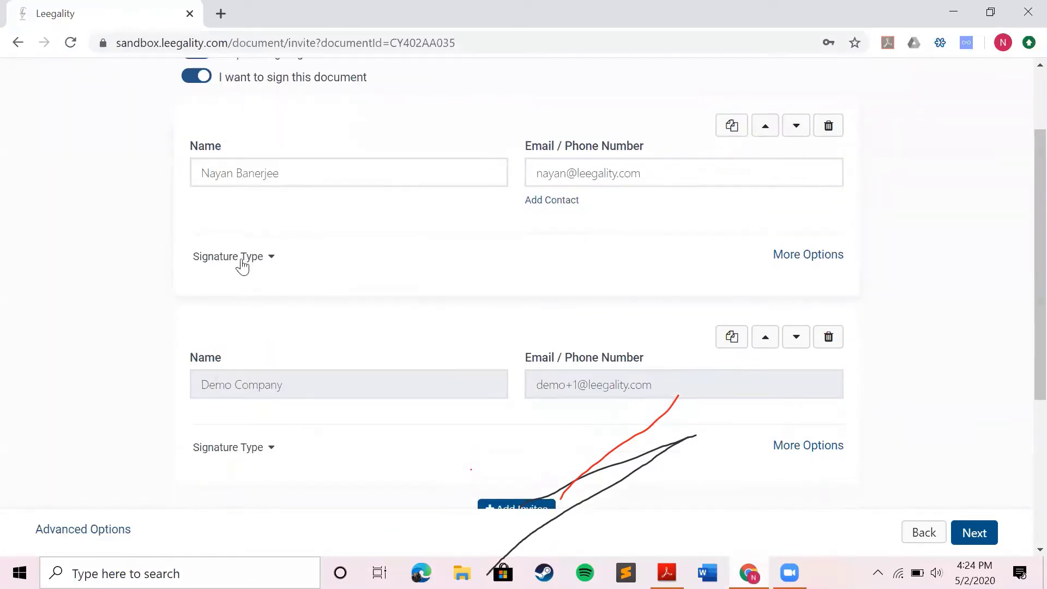
left_click(240, 256)
left_click(262, 331)
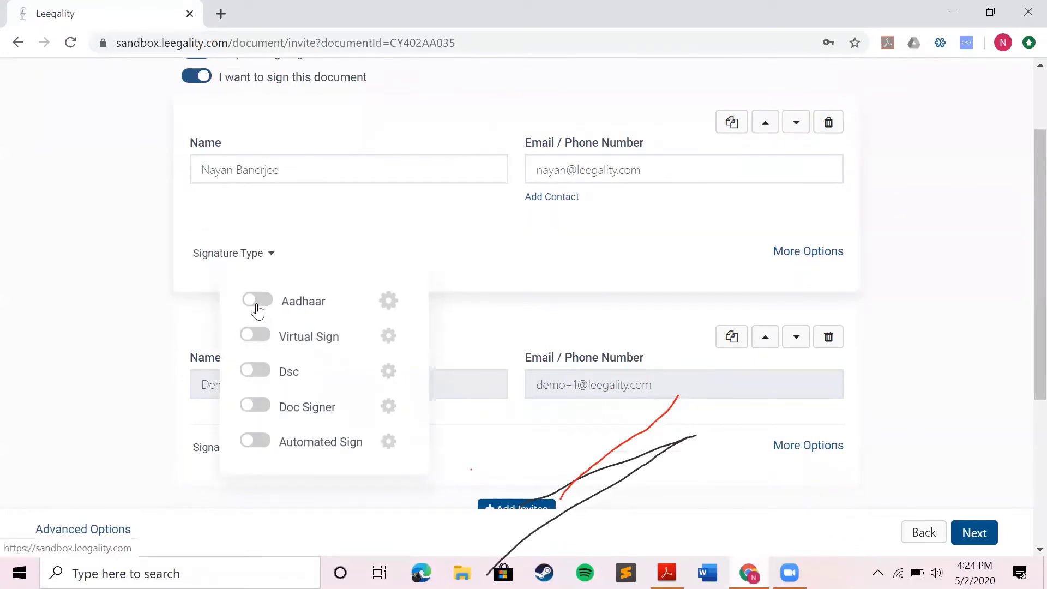
left_click(257, 305)
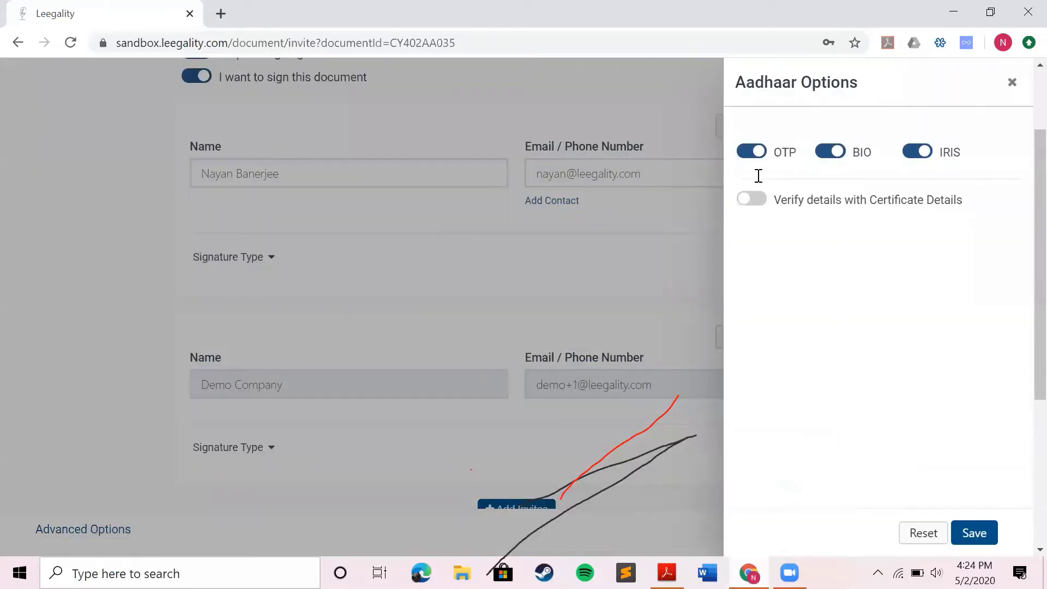
left_click(836, 158)
left_click(908, 156)
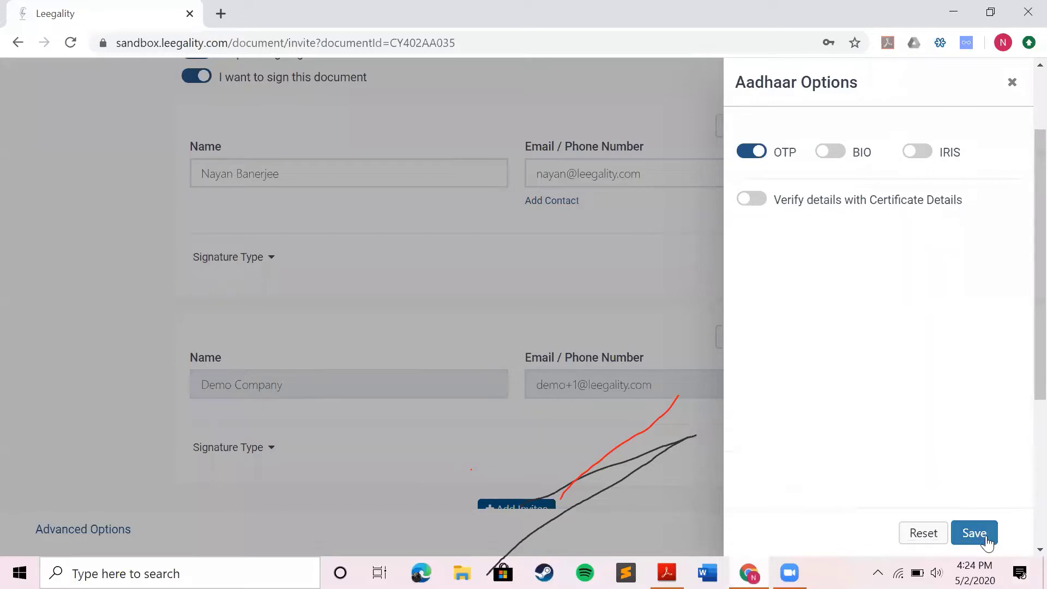
left_click(975, 534)
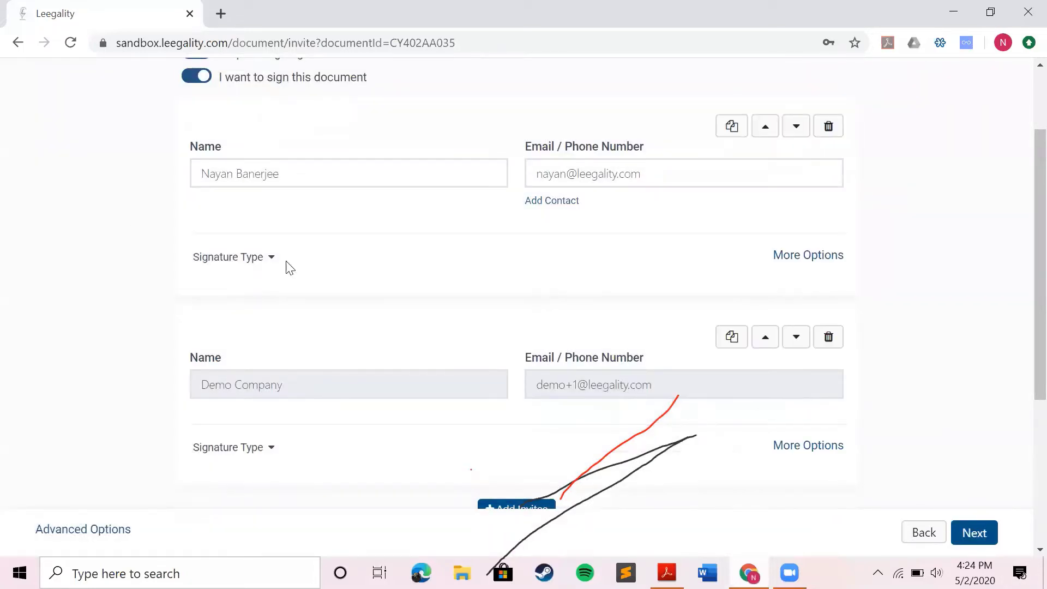
Review the first invitee's signature types and close the dropdown
left_click(267, 257)
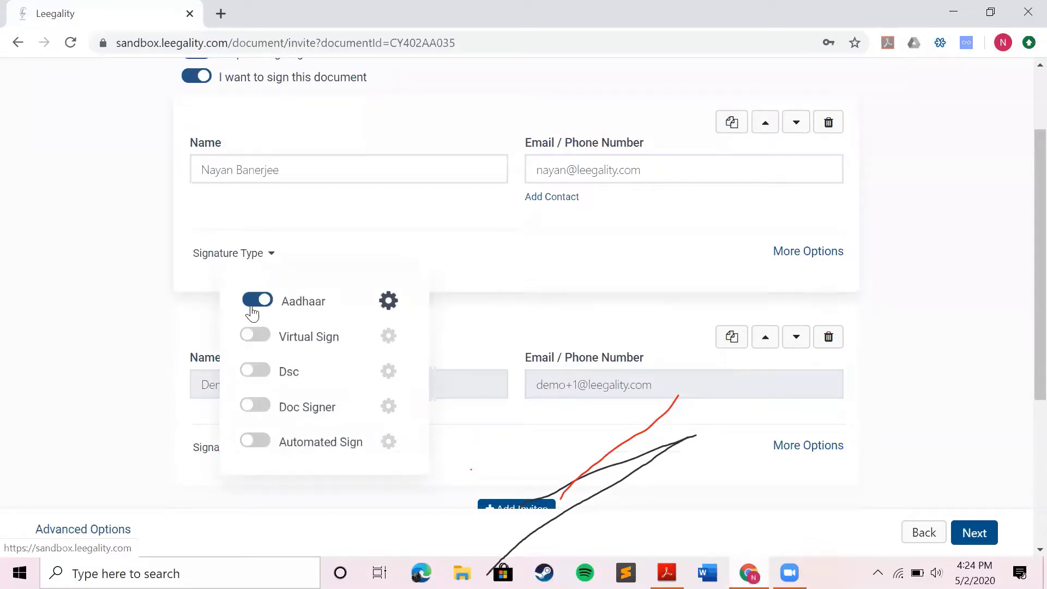
left_click(681, 256)
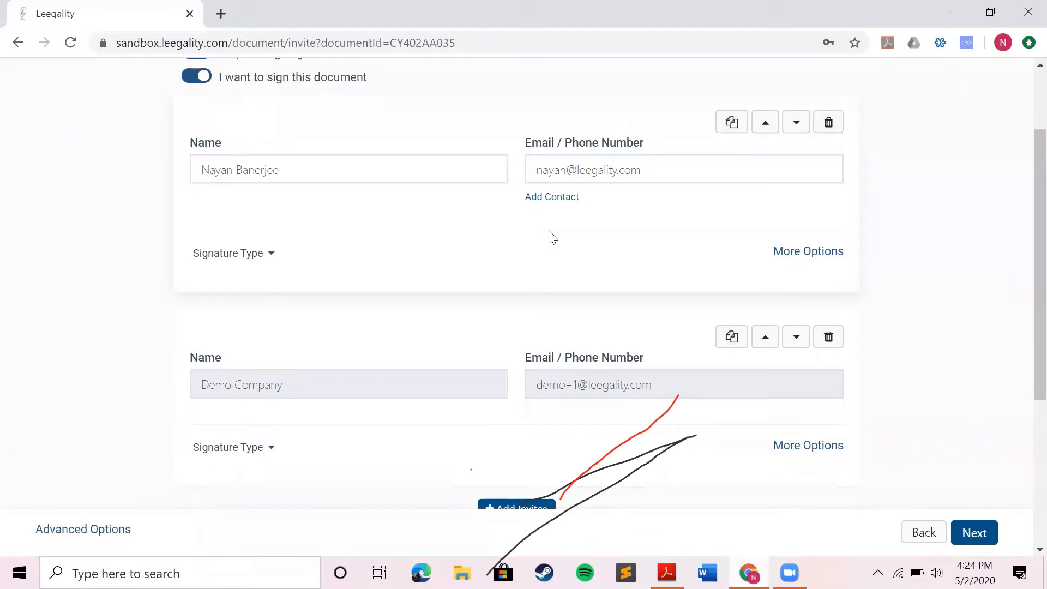
scroll(552, 237, "up", 1)
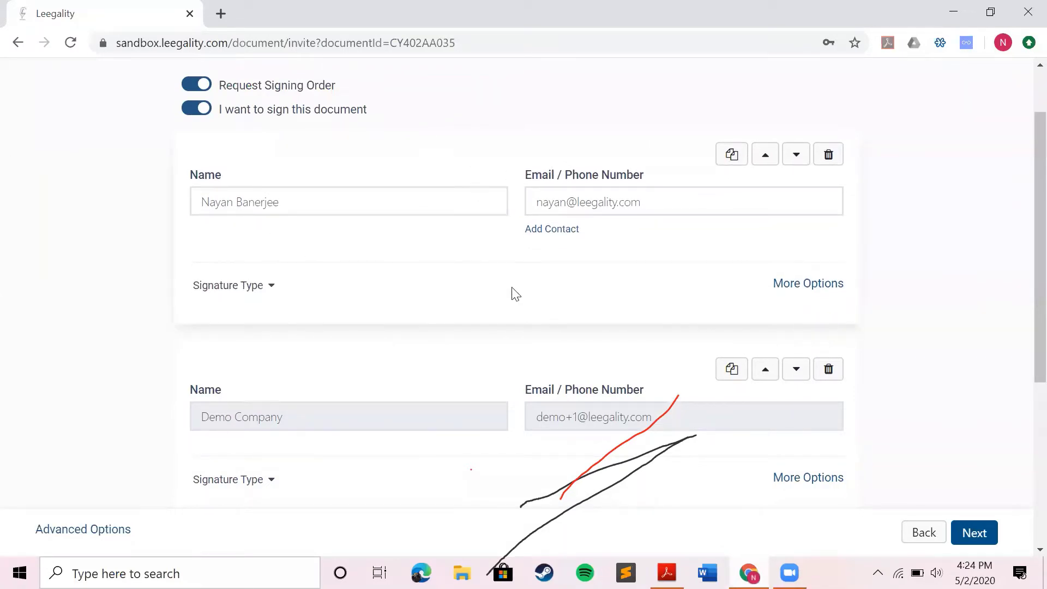
scroll(514, 292, "down", 2)
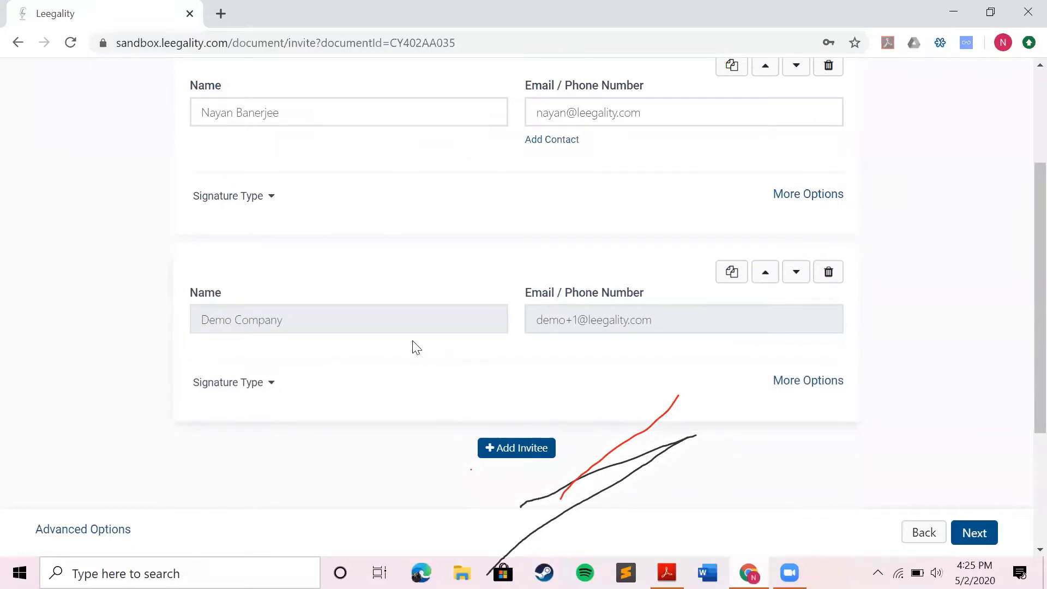
Change the second invitee's signature type from Virtual Sign to Dsc and save its options
scroll(413, 346, "down", 1)
left_click(270, 322)
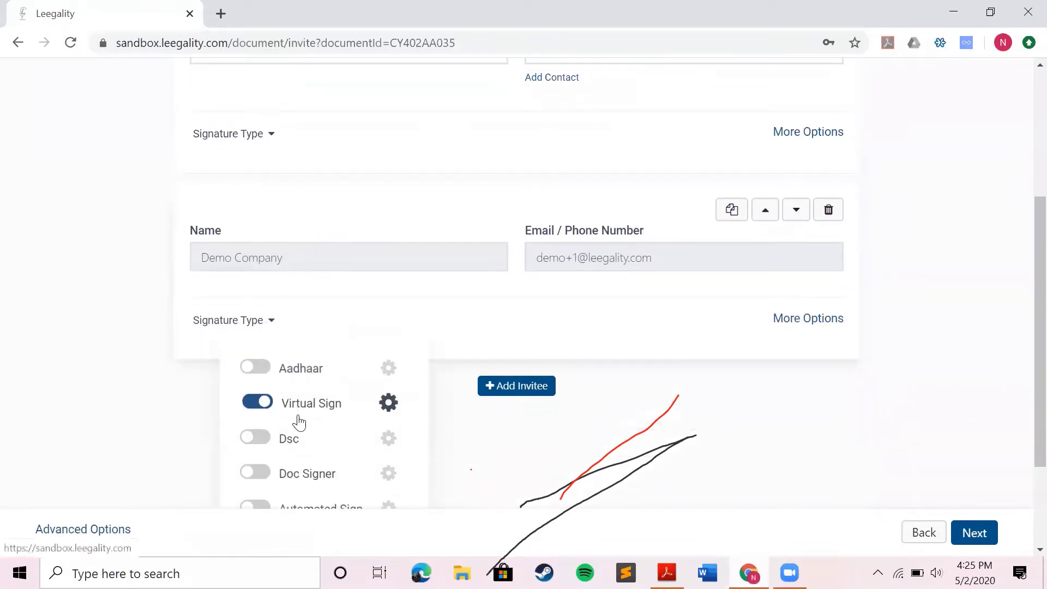
scroll(297, 420, "down", 1)
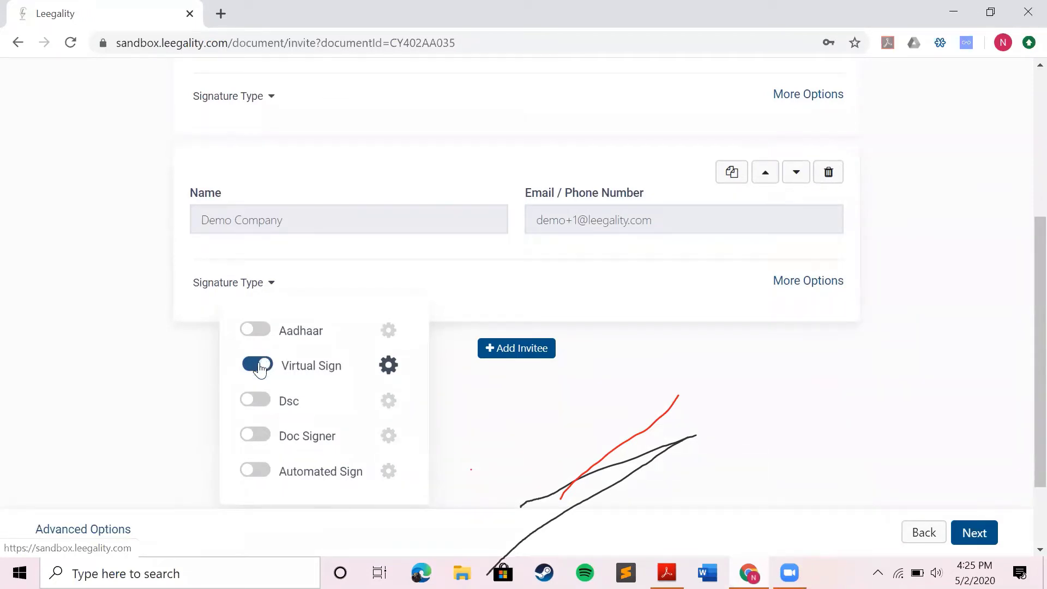
left_click(260, 368)
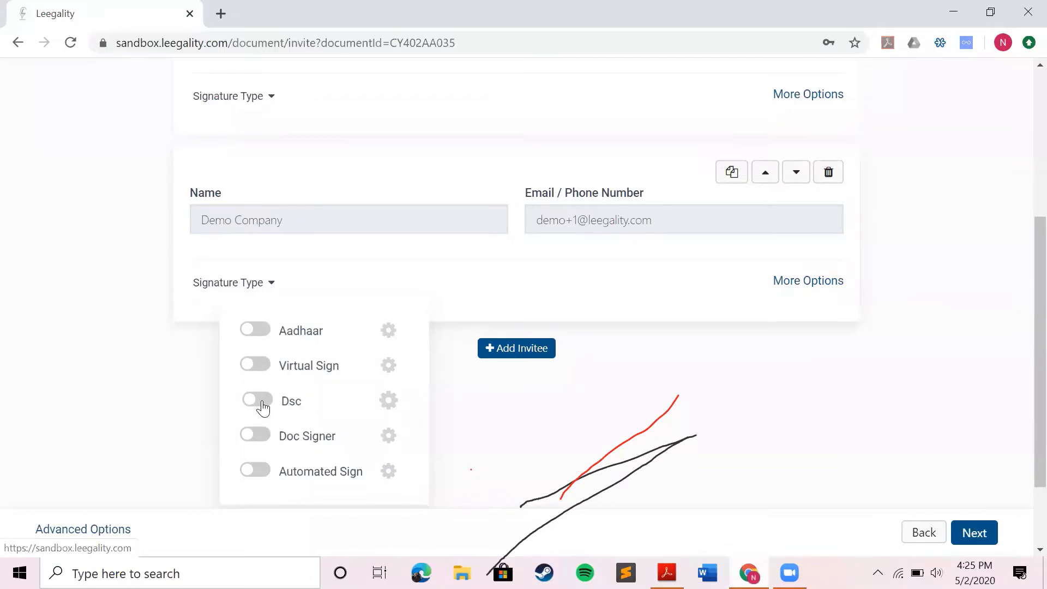
left_click(262, 403)
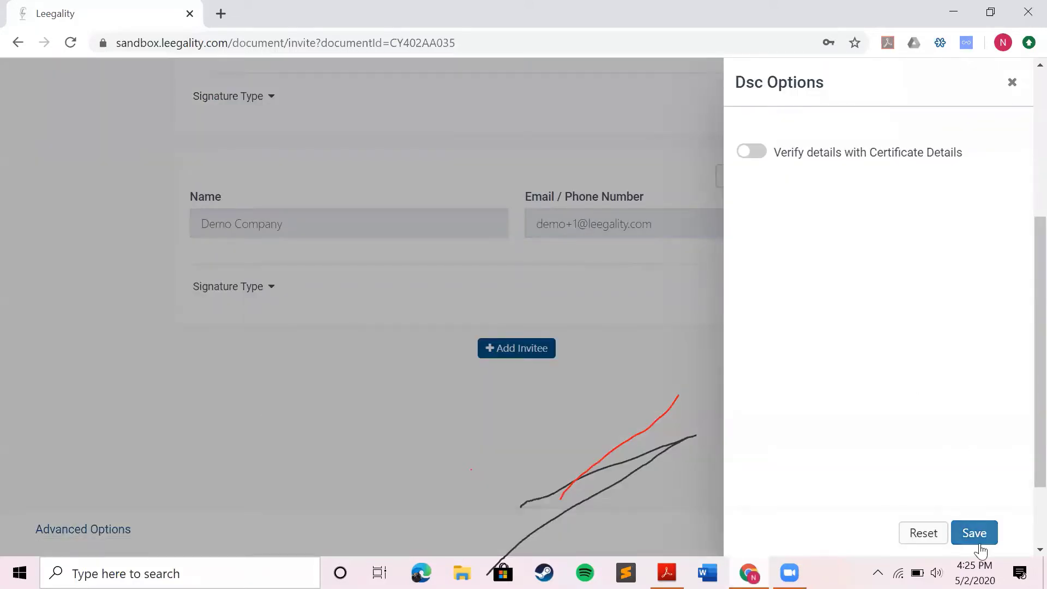
left_click(980, 545)
scroll(690, 391, "up", 1)
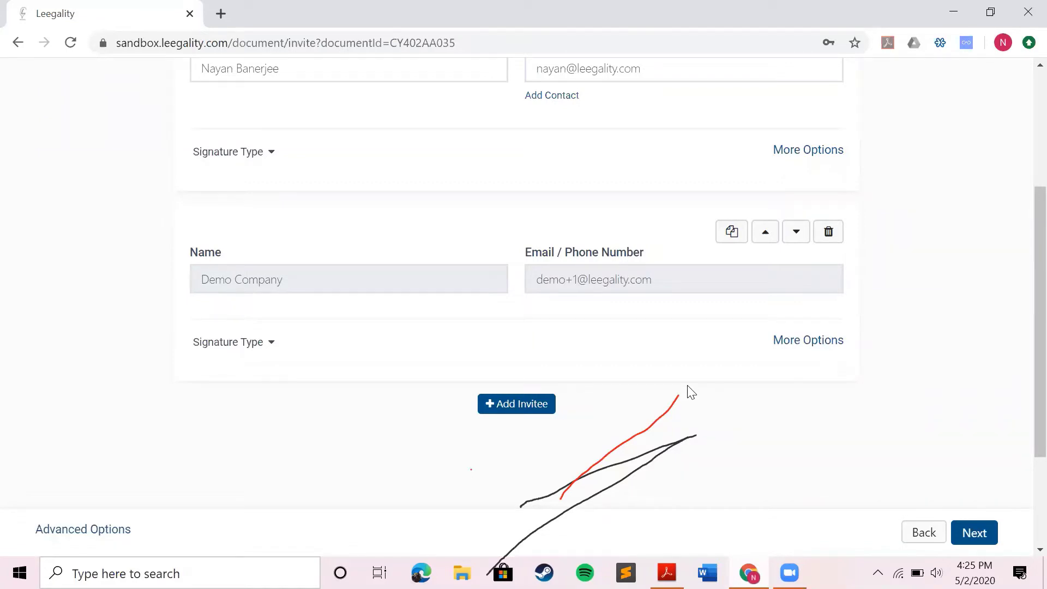
scroll(633, 305, "up", 2)
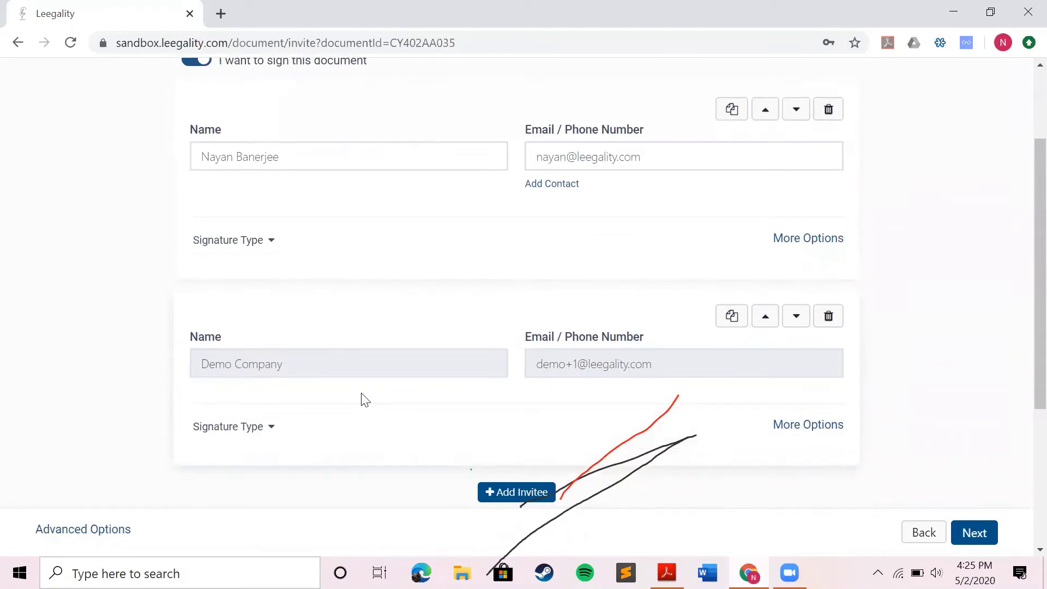
Go to Finalize, review the stamped loan agreement preview, and open its options menu
left_click(989, 530)
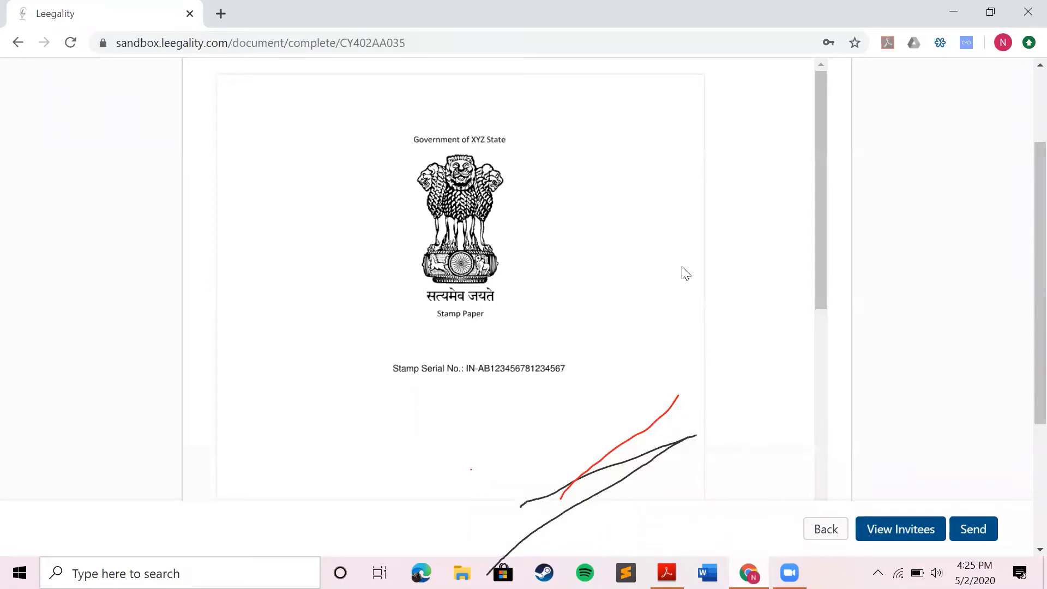
scroll(721, 269, "down", 1)
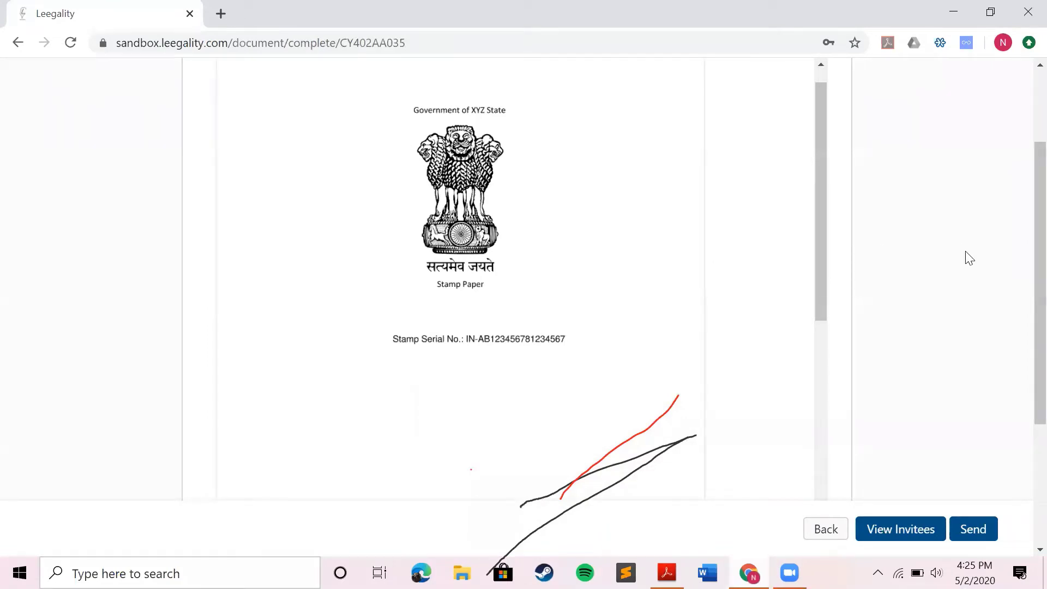
scroll(968, 258, "down", 2)
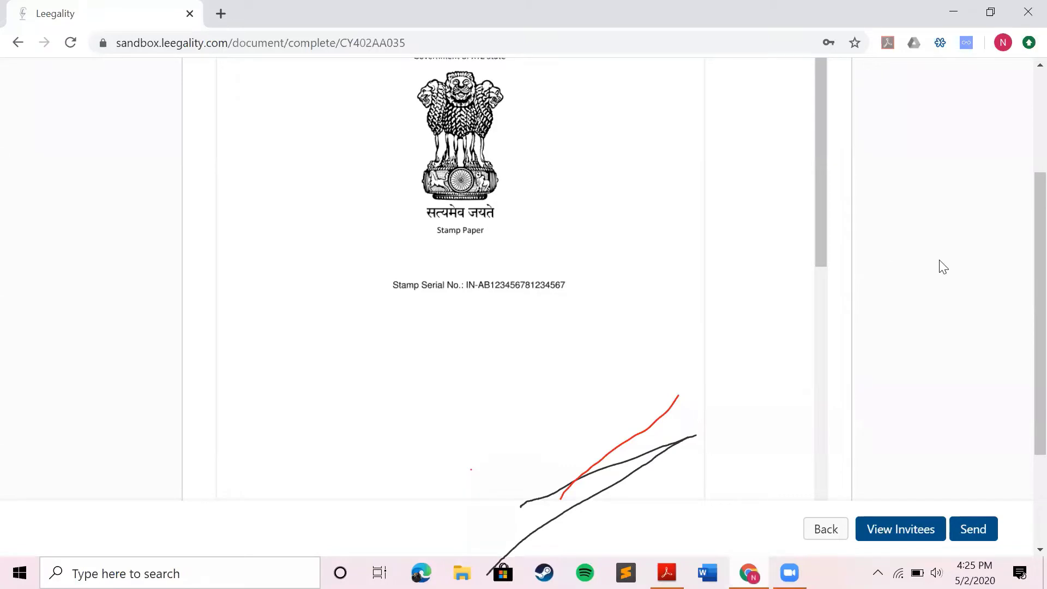
scroll(932, 267, "up", 1)
scroll(716, 249, "down", 10)
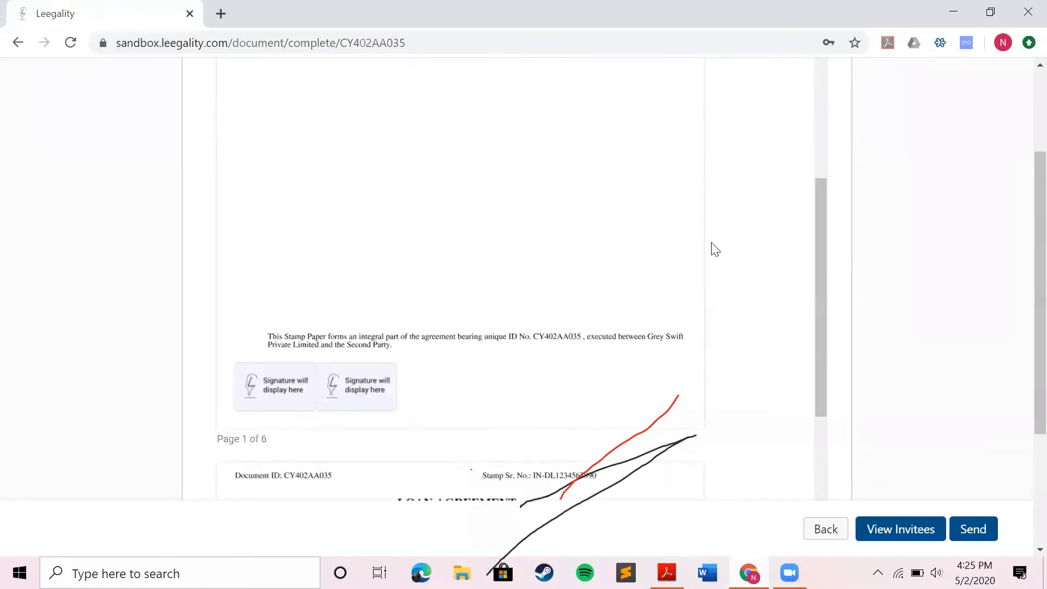
scroll(970, 233, "up", 3)
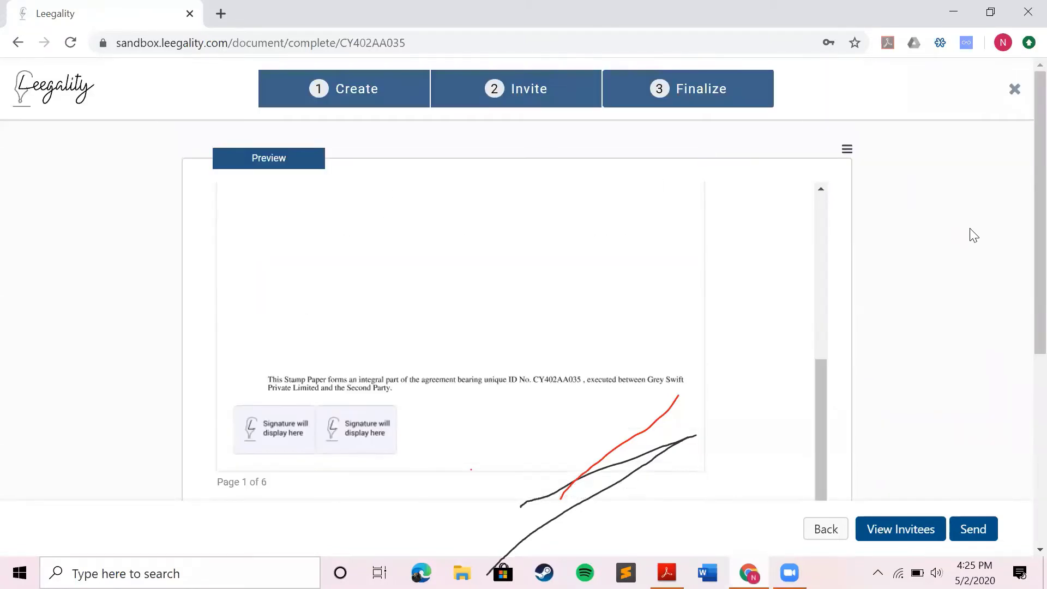
scroll(712, 201, "down", 1)
scroll(671, 202, "up", 4)
scroll(309, 166, "down", 6)
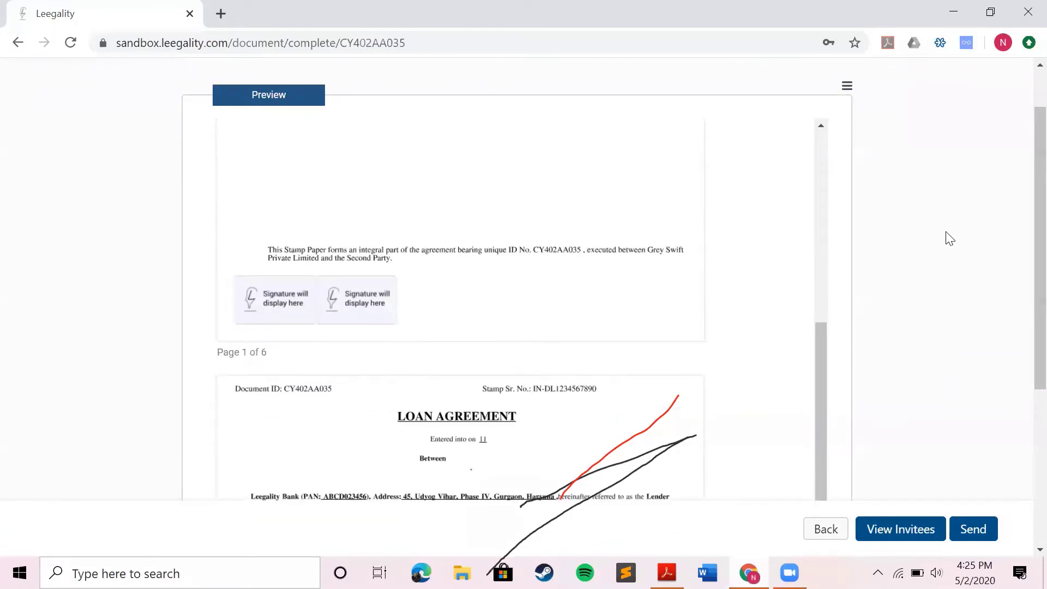
scroll(927, 213, "up", 1)
left_click(848, 136)
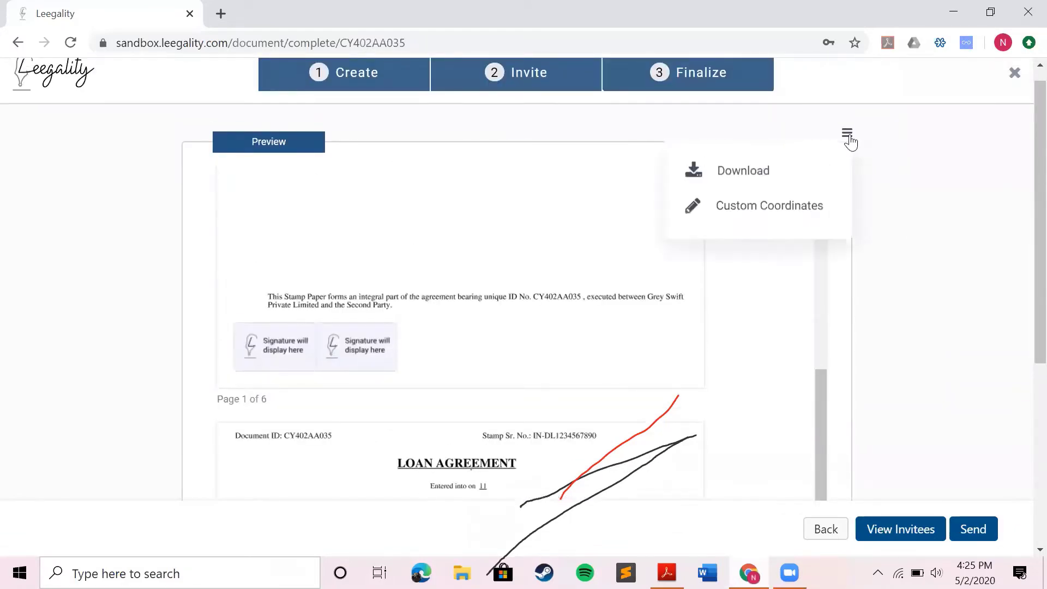
Place four custom signature boxes on page 1: bottom right, bottom left, top left, top right
left_click(755, 209)
left_click(663, 358)
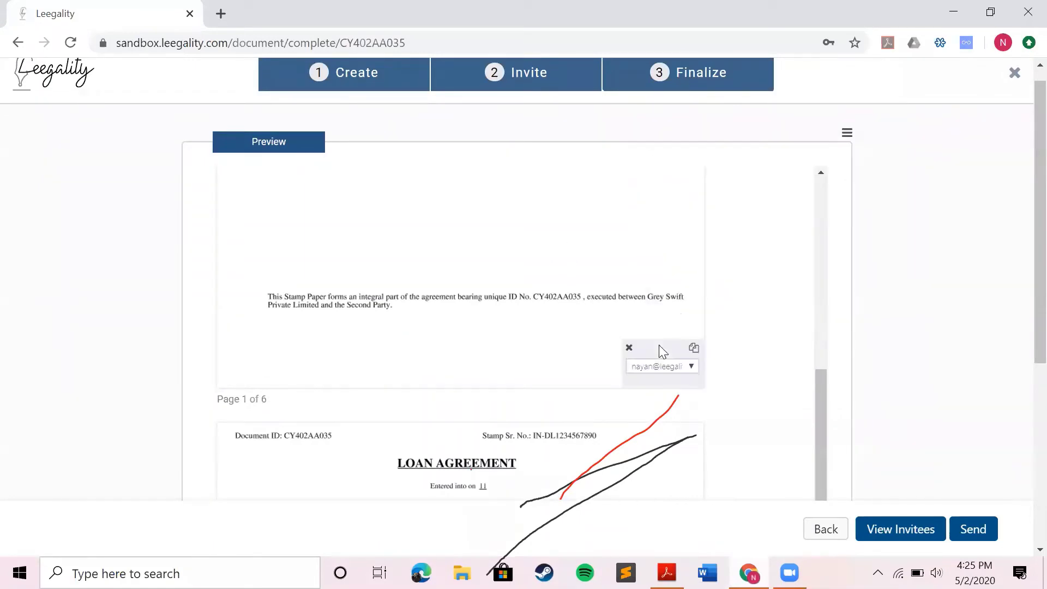
left_click(235, 332)
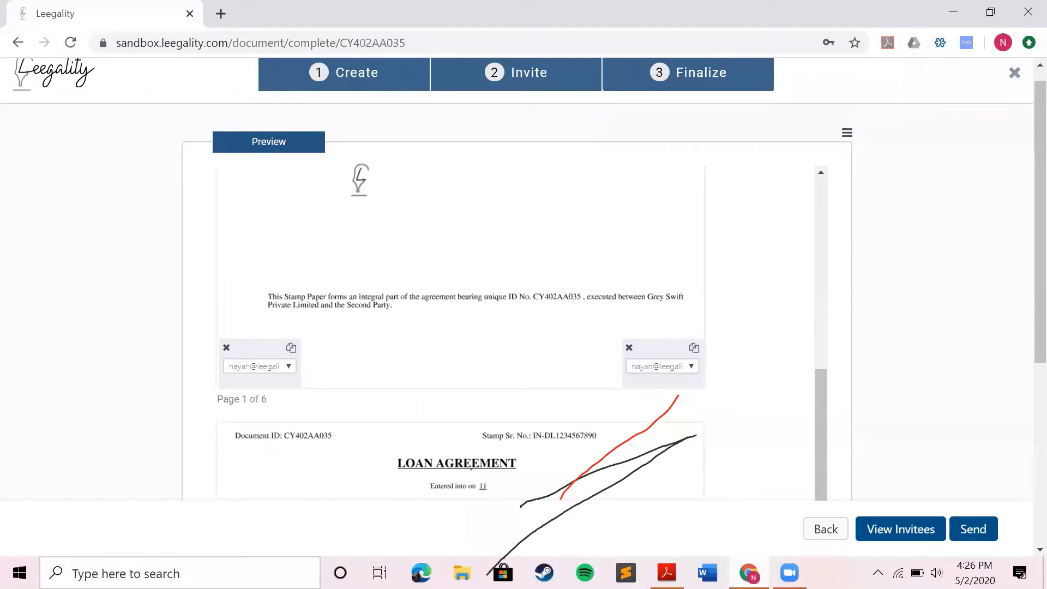
left_click(348, 202)
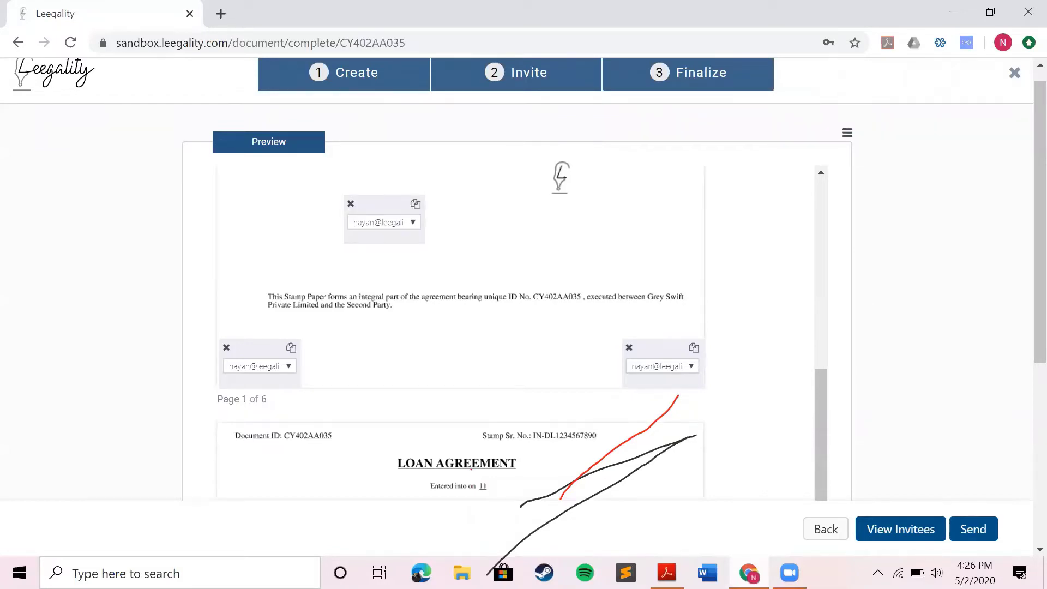
left_click(549, 199)
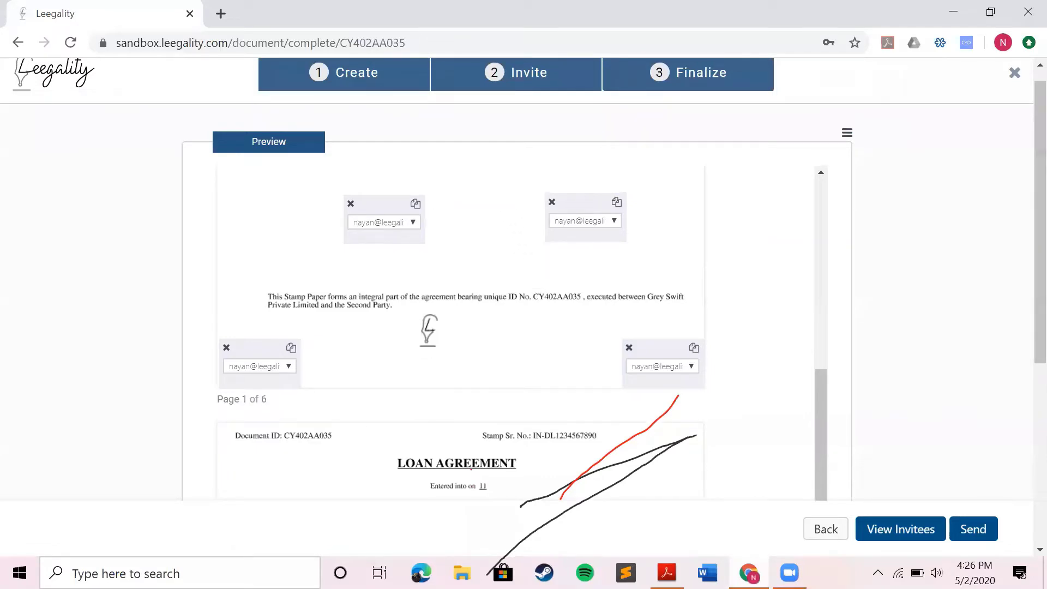
Copy the bottom-left signature box onto all pages and check the other pages
left_click(292, 349)
left_click(265, 369)
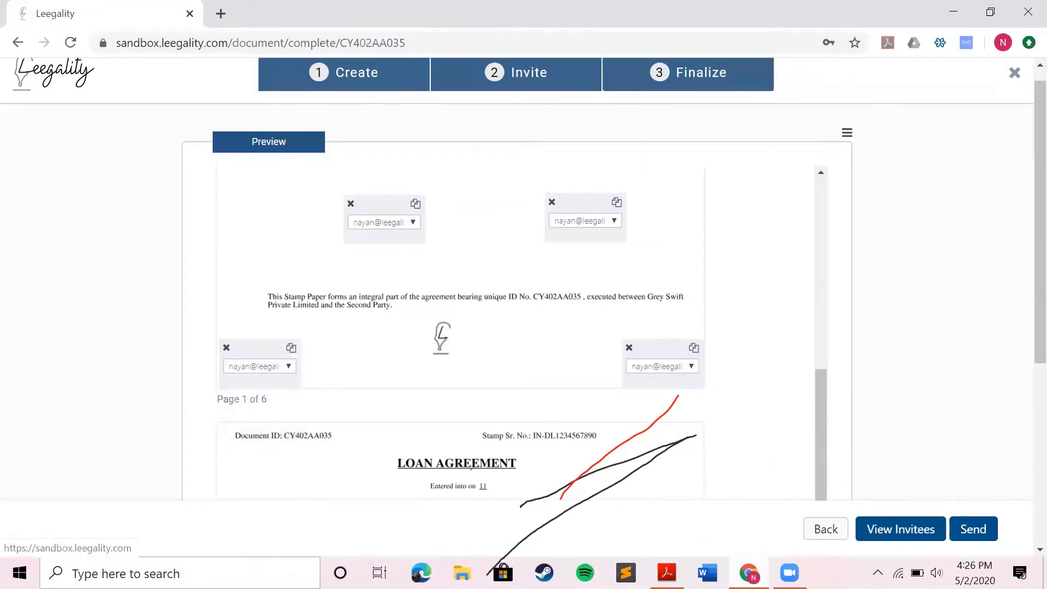
scroll(450, 349, "down", 8)
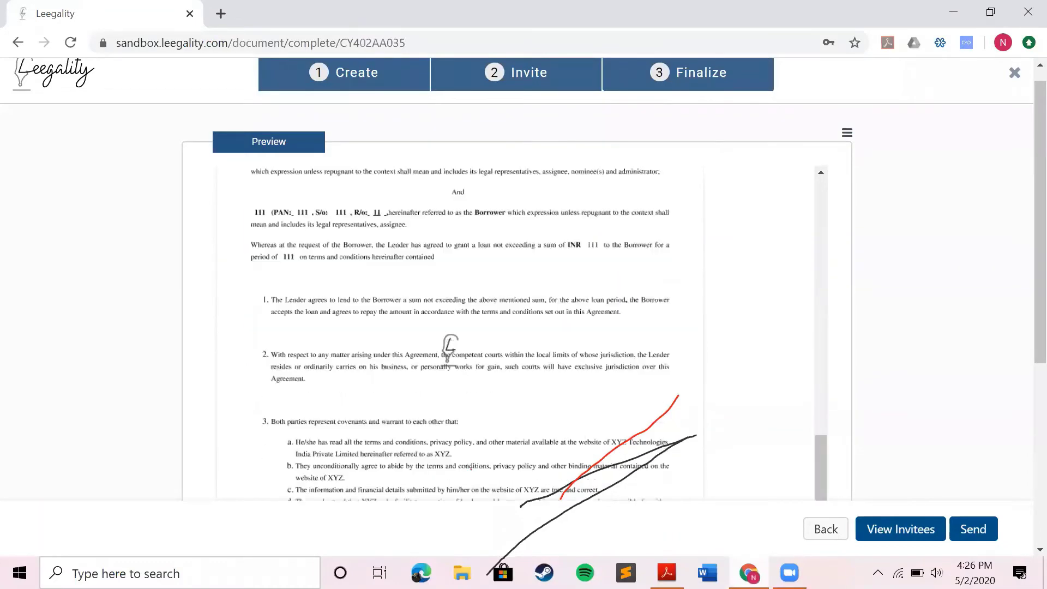
scroll(450, 349, "down", 6)
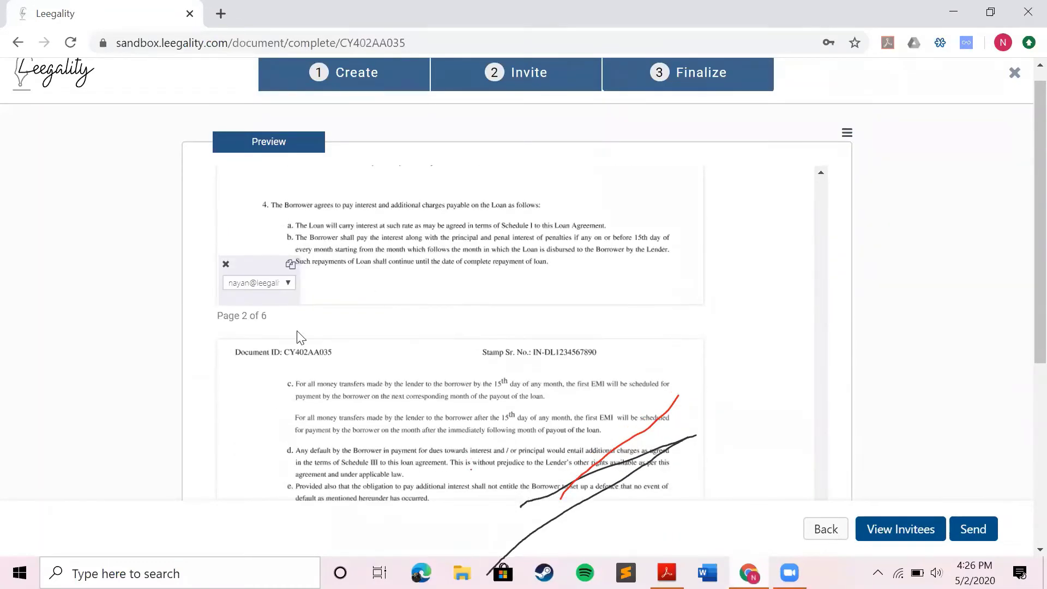
scroll(398, 345, "down", 5)
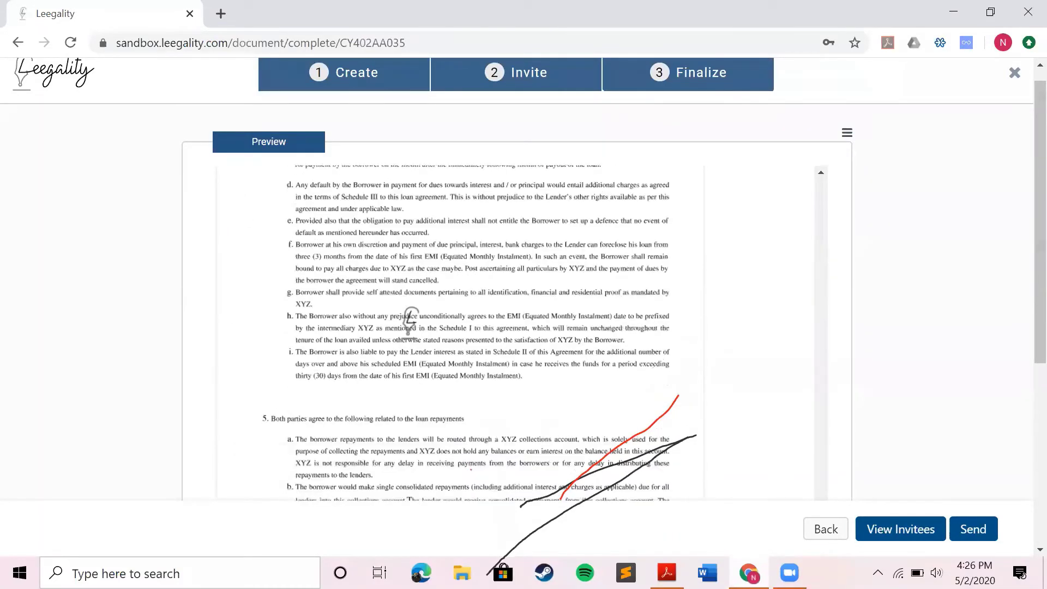
scroll(409, 341, "up", 6)
scroll(273, 360, "down", 1)
scroll(496, 263, "up", 2)
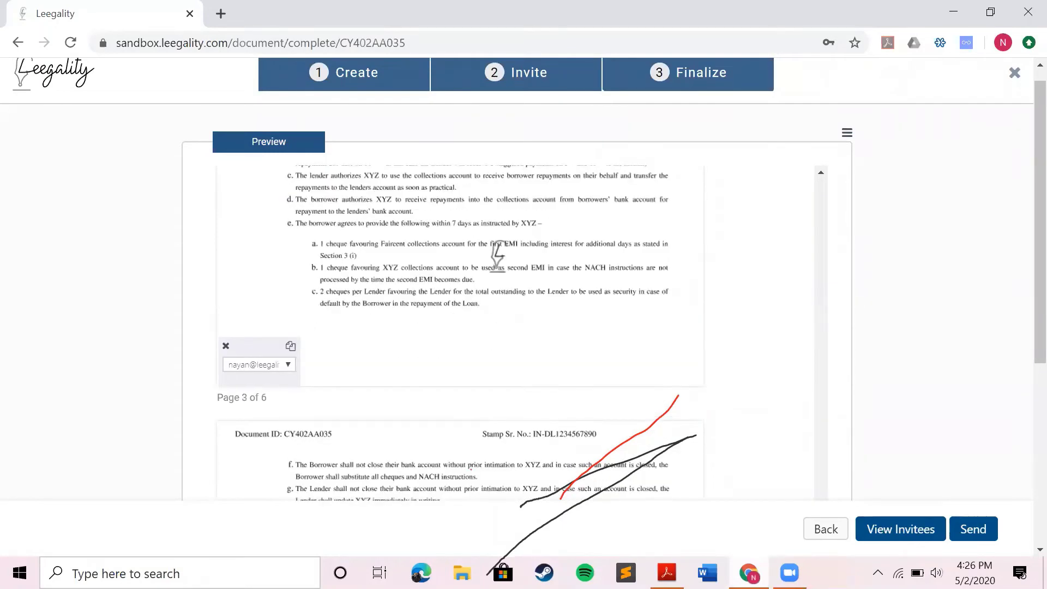
scroll(496, 262, "down", 6)
scroll(497, 253, "up", 10)
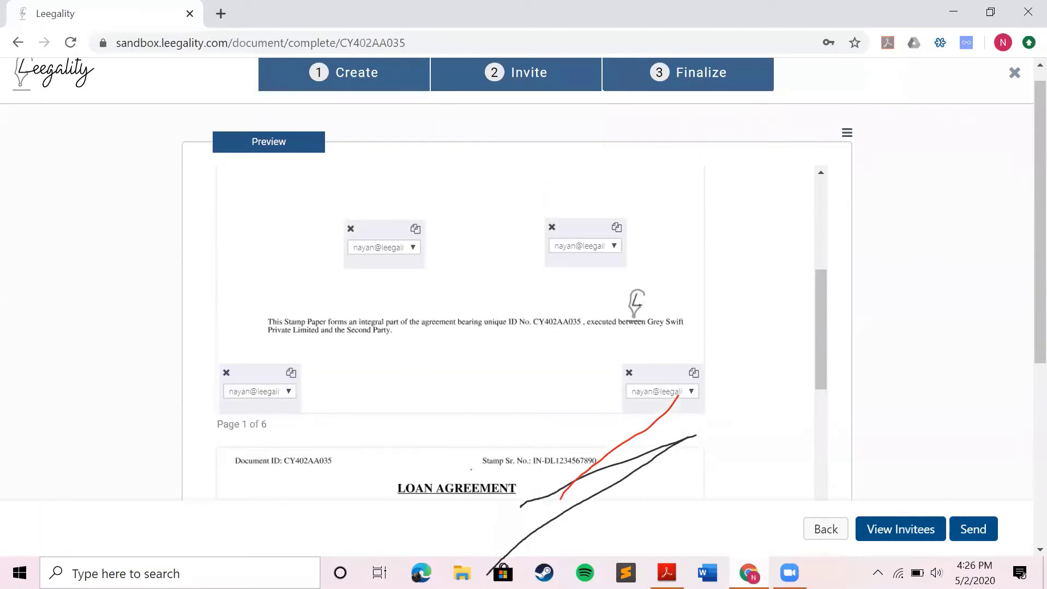
scroll(671, 346, "down", 1)
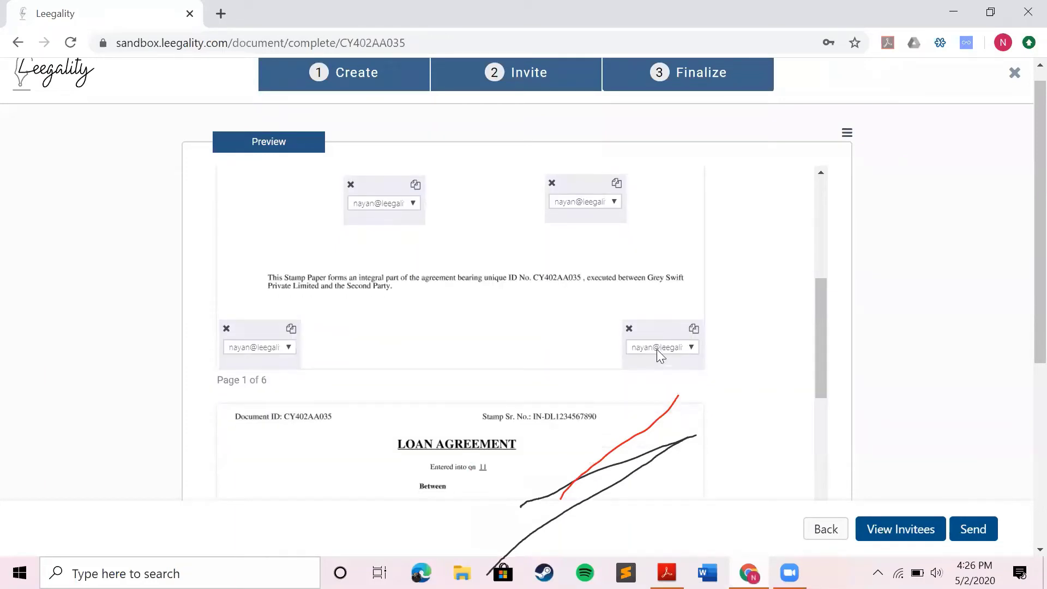
Assign the bottom-right box to the second invitee and delete both top boxes
left_click(657, 349)
left_click(675, 369)
left_click(349, 185)
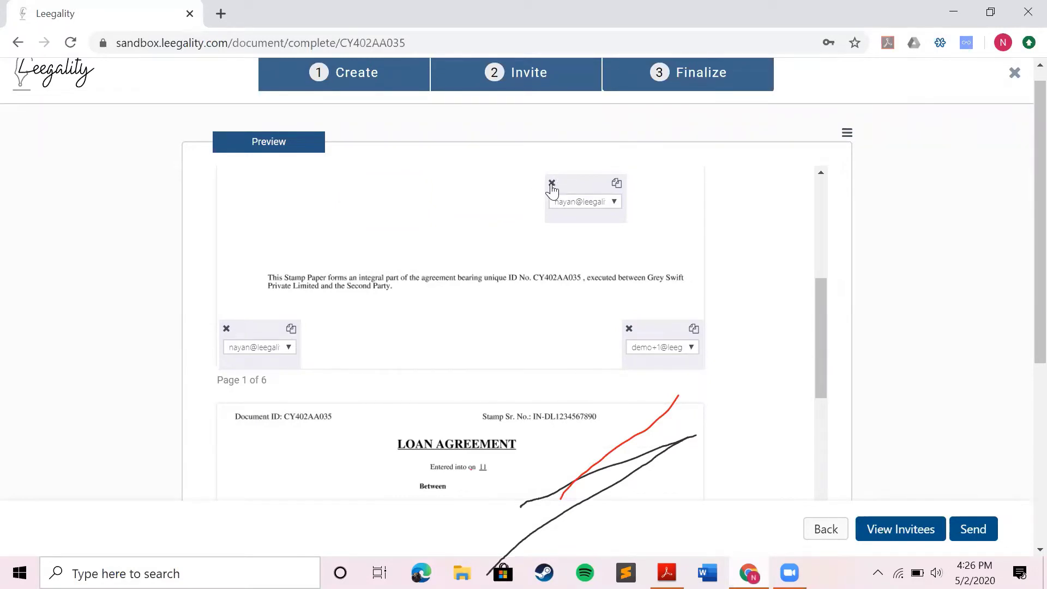
left_click(552, 185)
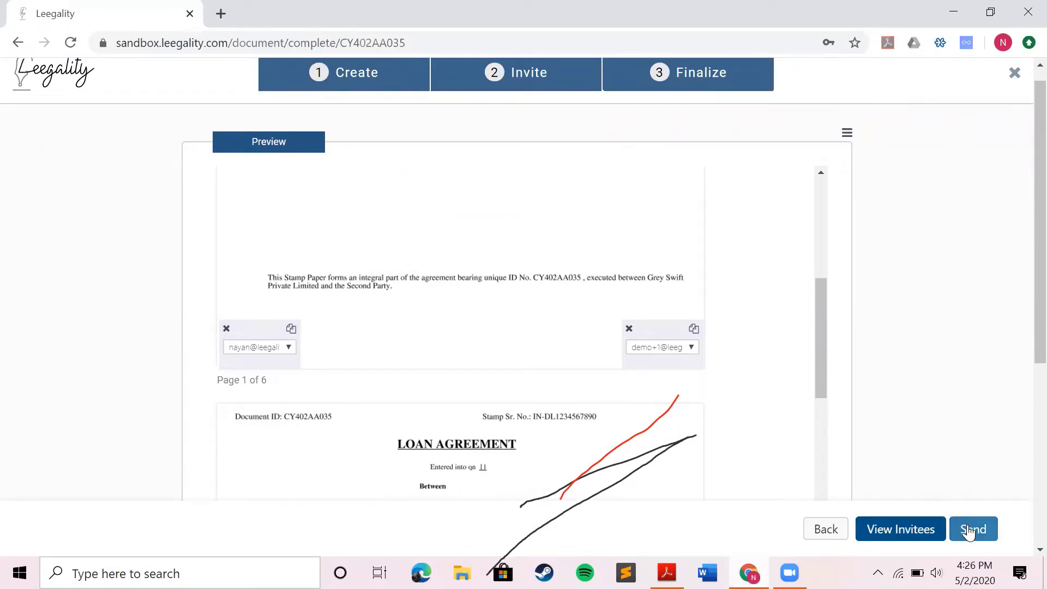